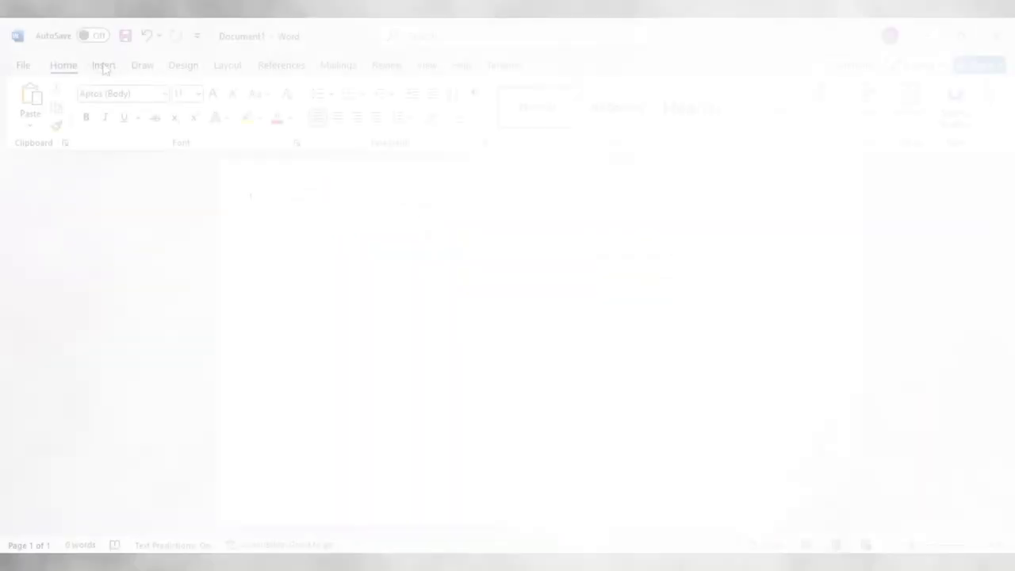
- Draw a 10.98" by 5.22" teal rectangle filling the page's left edge, with no outline
{"action": "left_click", "coordinate": [104, 66]}
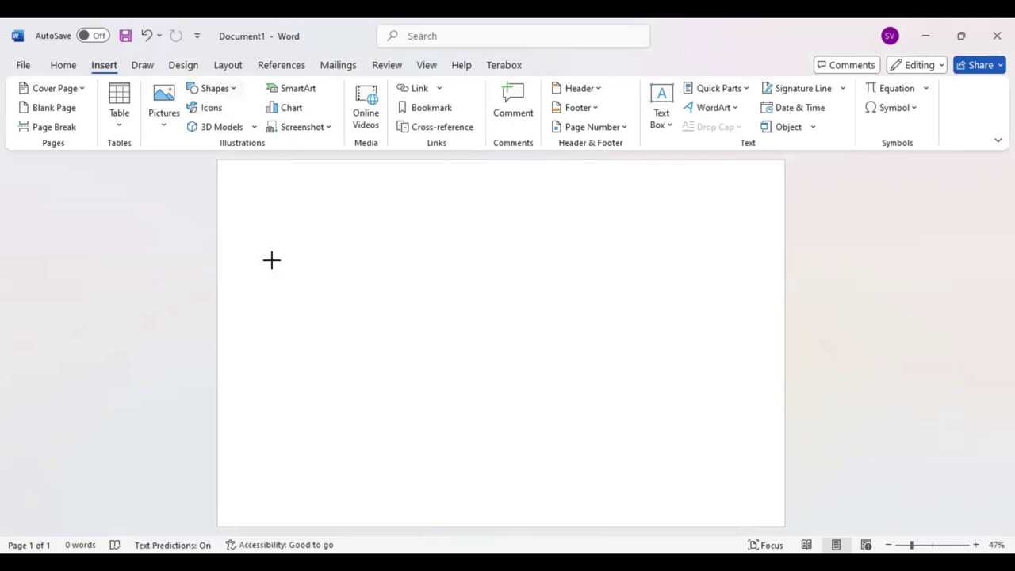
{"action": "left_click_drag", "start_coordinate": [245, 183], "coordinate": [421, 510]}
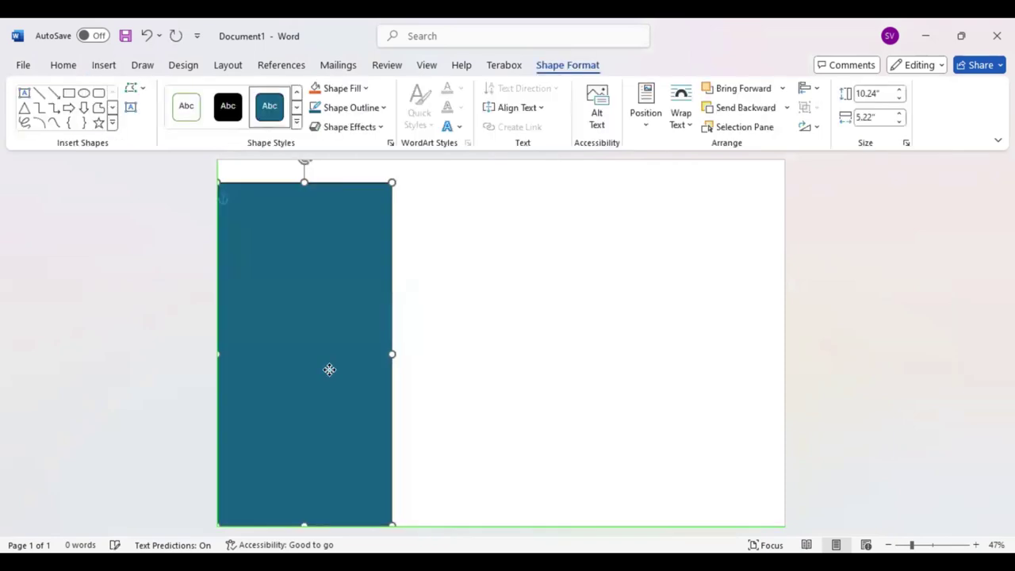
{"action": "left_click_drag", "start_coordinate": [304, 182], "coordinate": [304, 159]}
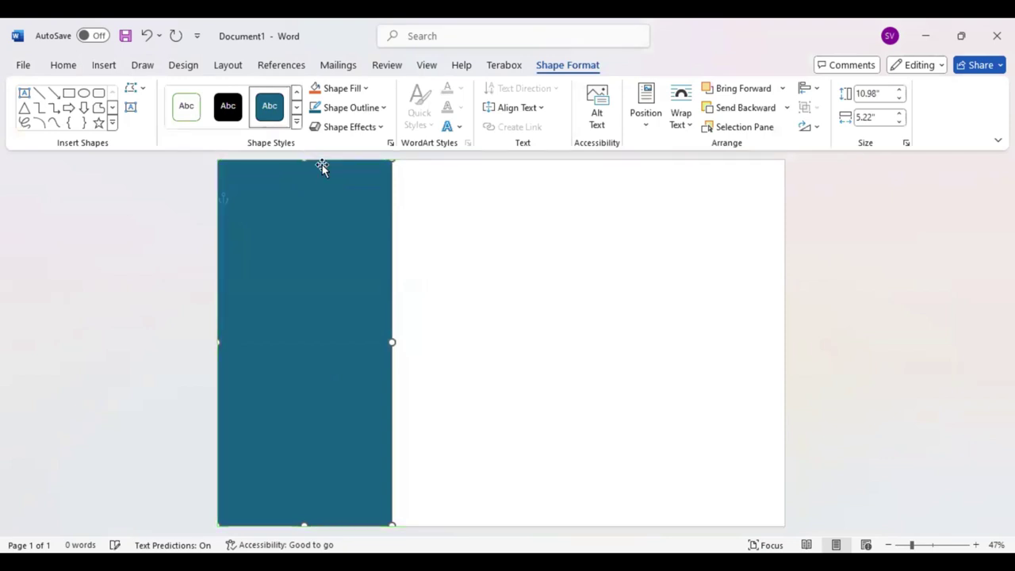
{"action": "left_click", "coordinate": [386, 108]}
{"action": "left_click", "coordinate": [325, 308]}
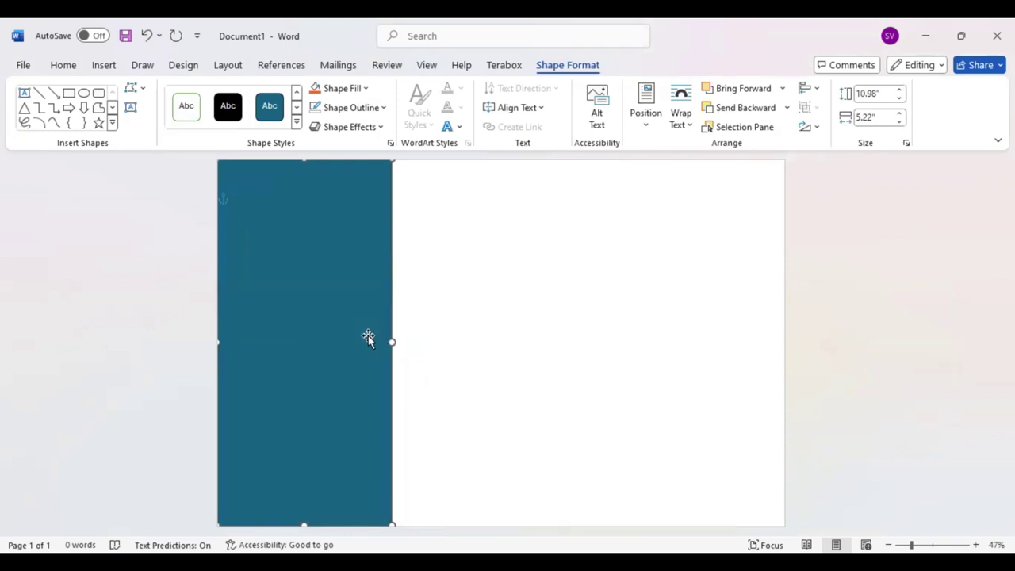
- Add edit points on the rectangle's right edge and pull the middle point left into a notch
{"action": "right_click", "coordinate": [369, 341]}
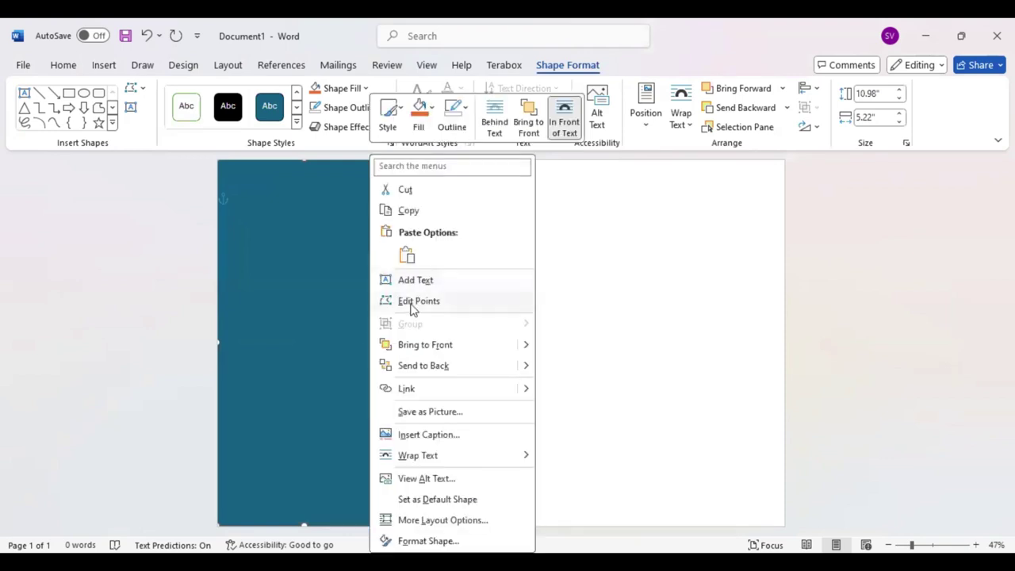
{"action": "left_click", "coordinate": [389, 340]}
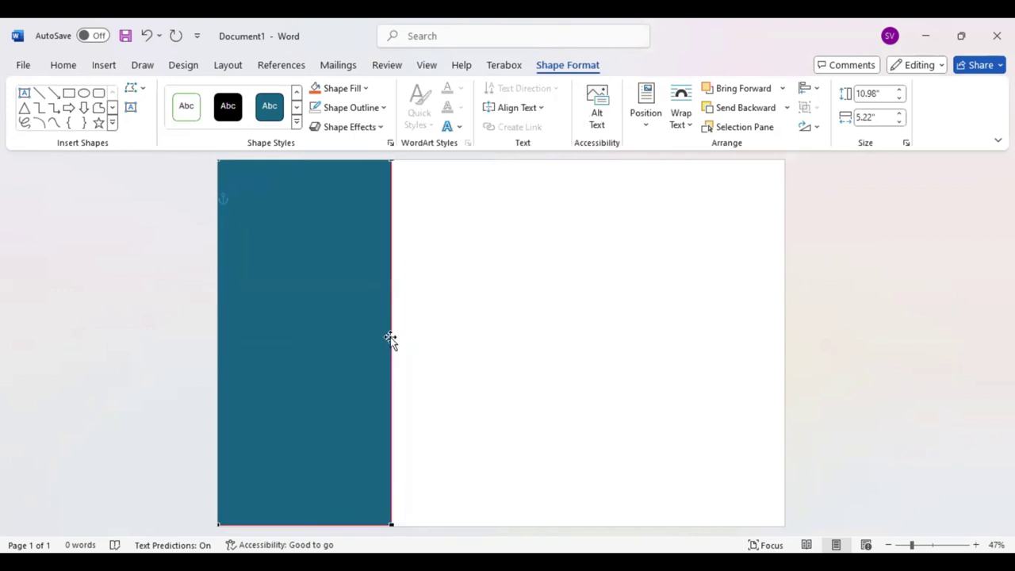
{"action": "right_click", "coordinate": [390, 339]}
{"action": "left_click", "coordinate": [439, 350]}
{"action": "left_click_drag", "start_coordinate": [389, 340], "coordinate": [382, 339]}
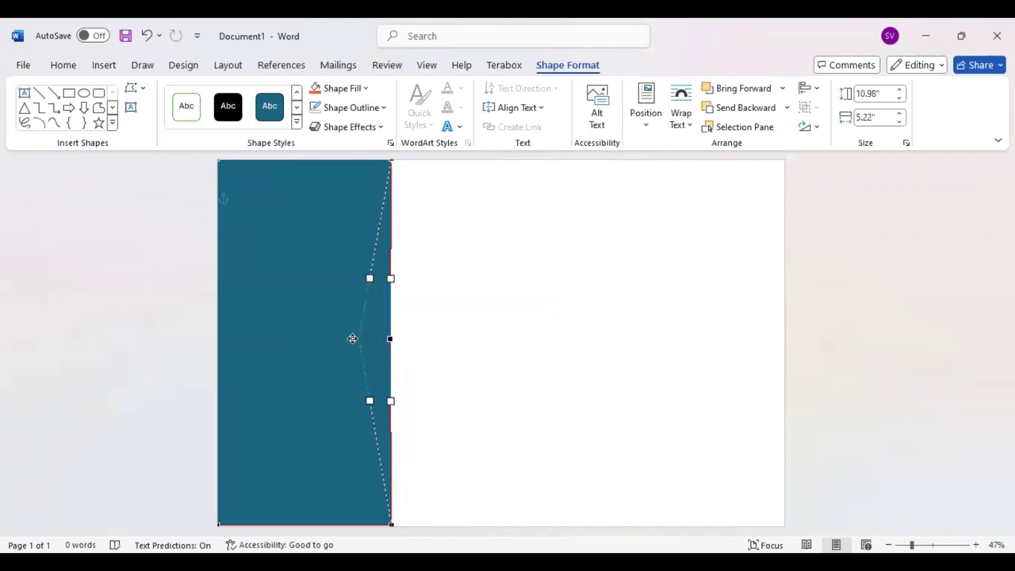
{"action": "left_click_drag", "start_coordinate": [381, 339], "coordinate": [347, 339]}
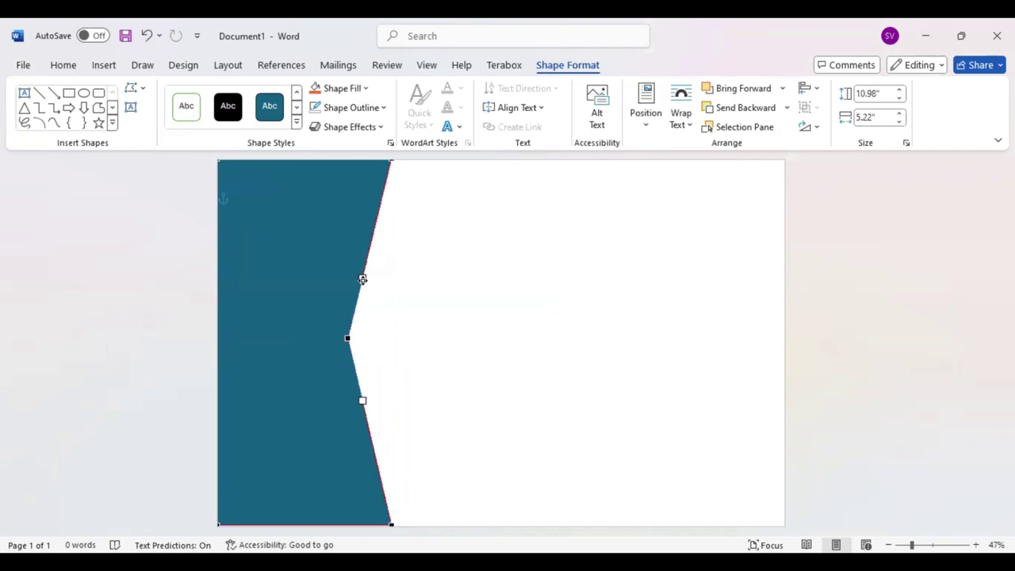
- Curve the notch sides and bow the upper and lower right edges outward into rounded lobes
{"action": "mouse_move", "coordinate": [362, 278]}
{"action": "left_mouse_down"}
{"action": "mouse_move", "coordinate": [389, 283]}
{"action": "mouse_move", "coordinate": [401, 268]}
{"action": "left_mouse_up"}
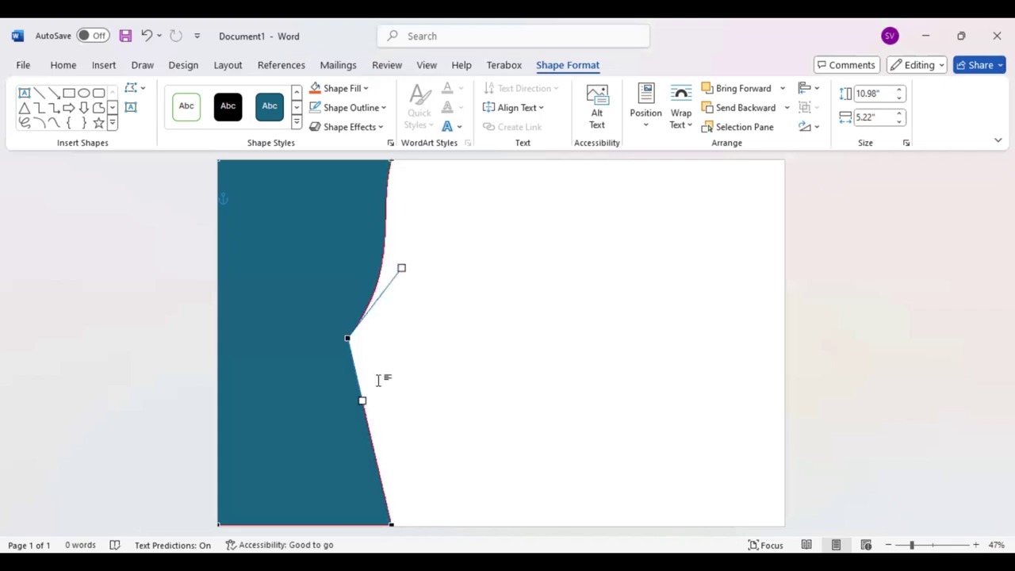
{"action": "left_click_drag", "start_coordinate": [362, 401], "coordinate": [400, 404]}
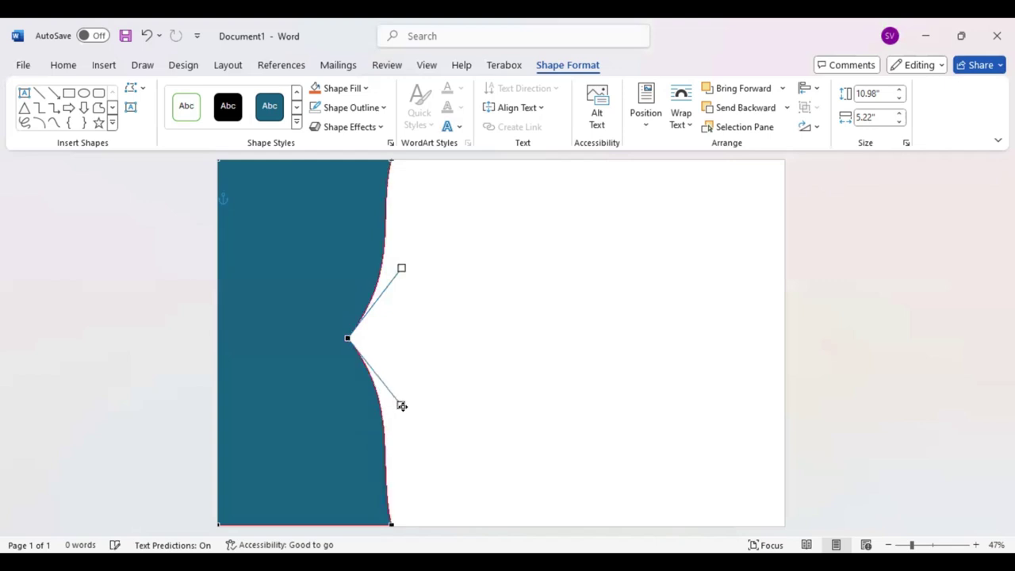
{"action": "left_click", "coordinate": [379, 217]}
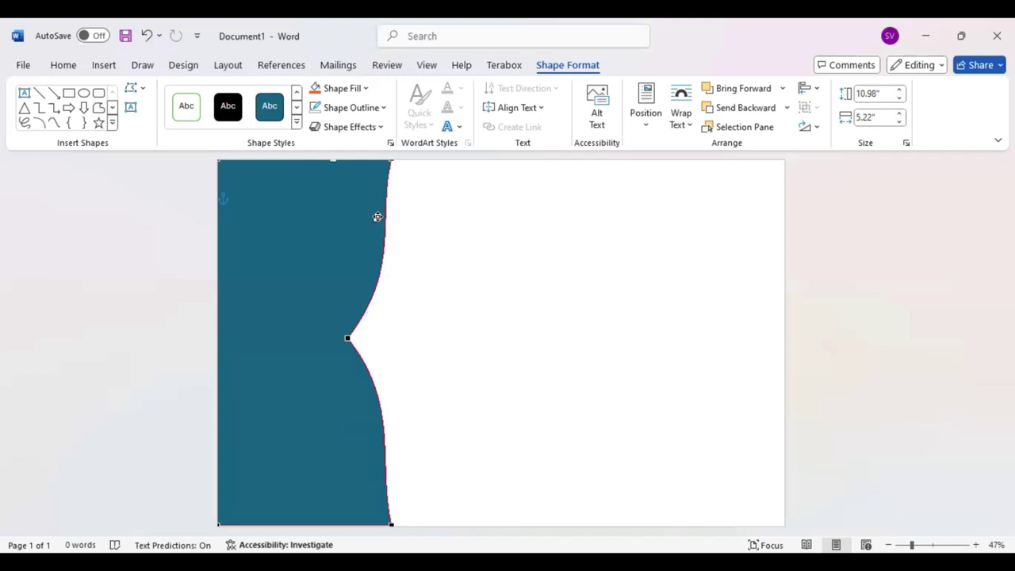
{"action": "left_click_drag", "start_coordinate": [378, 216], "coordinate": [391, 217]}
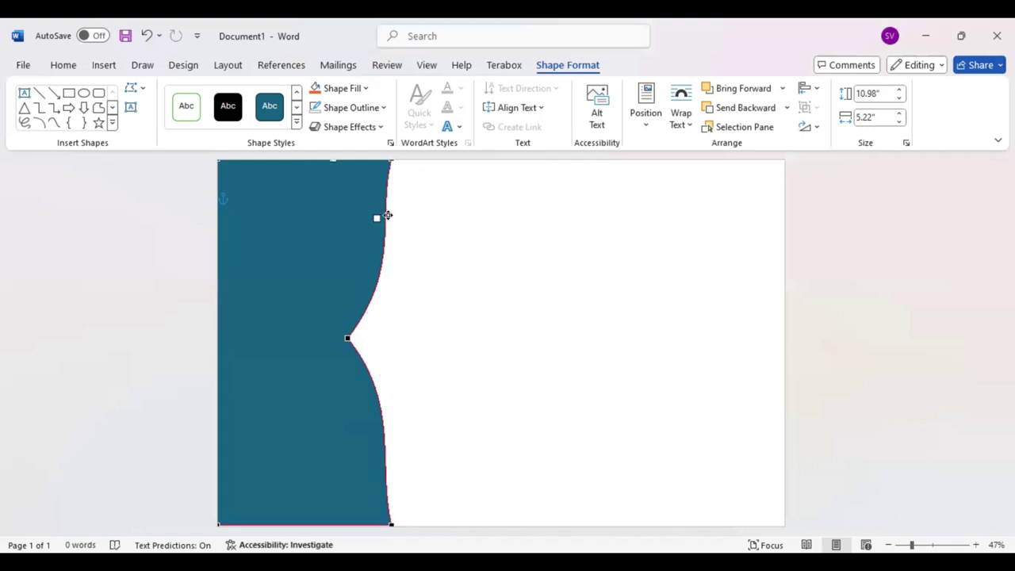
{"action": "left_click", "coordinate": [391, 523]}
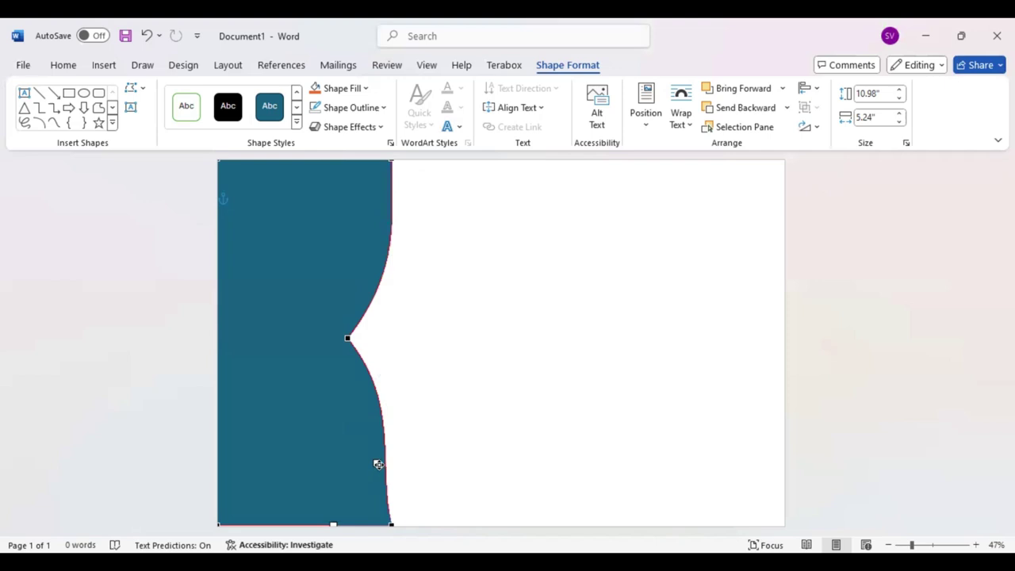
{"action": "mouse_move", "coordinate": [378, 464]}
{"action": "left_mouse_down"}
{"action": "mouse_move", "coordinate": [393, 462]}
{"action": "mouse_move", "coordinate": [399, 489]}
{"action": "left_mouse_up"}
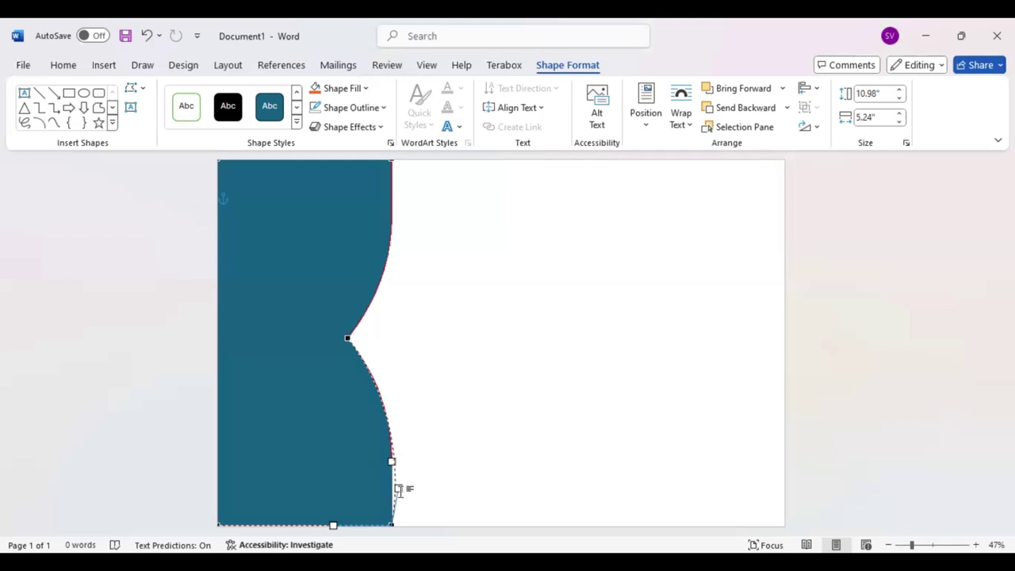
{"action": "left_click_drag", "start_coordinate": [399, 489], "coordinate": [400, 490]}
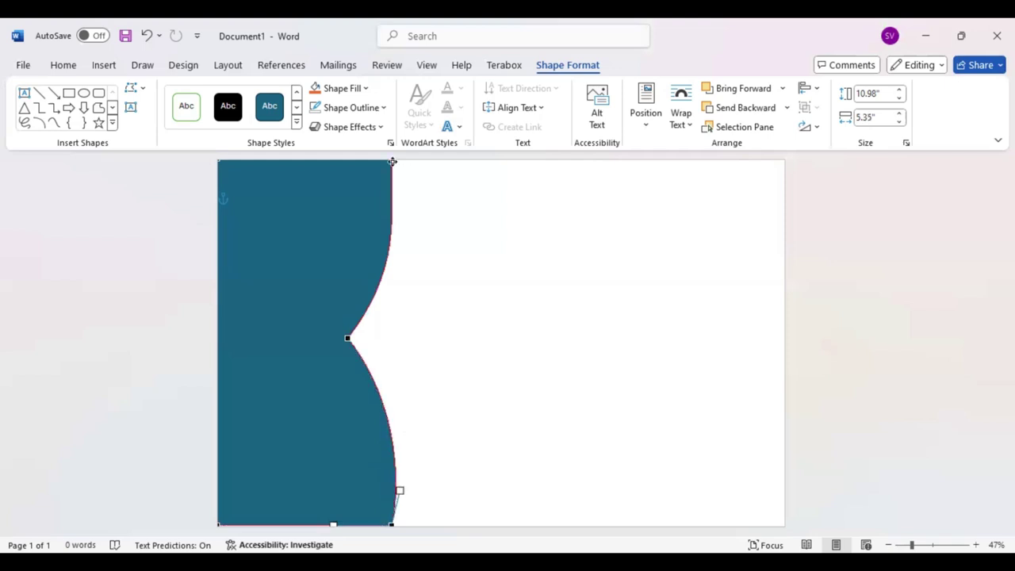
{"action": "left_click_drag", "start_coordinate": [392, 219], "coordinate": [400, 205]}
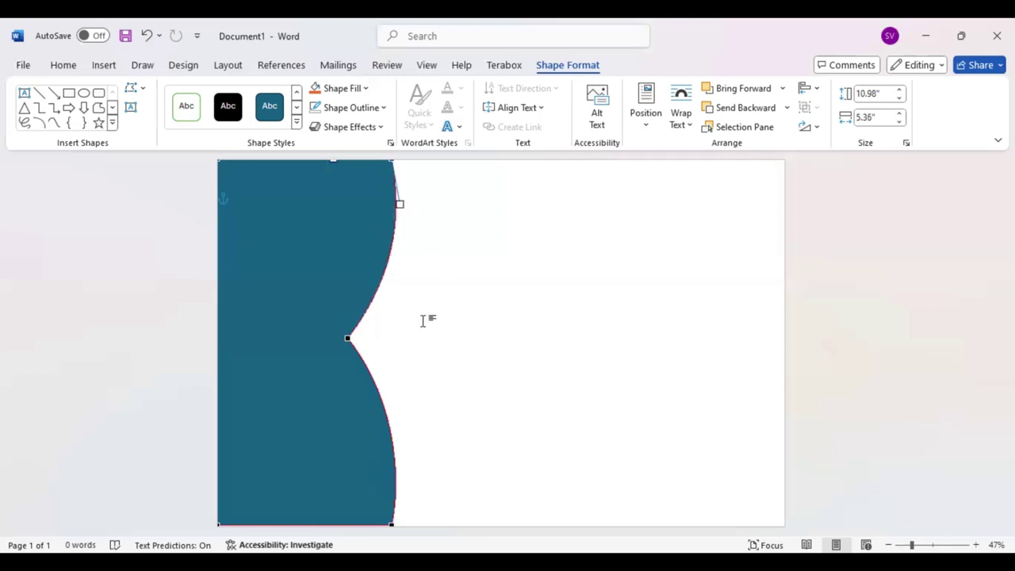
{"action": "left_click", "coordinate": [332, 358]}
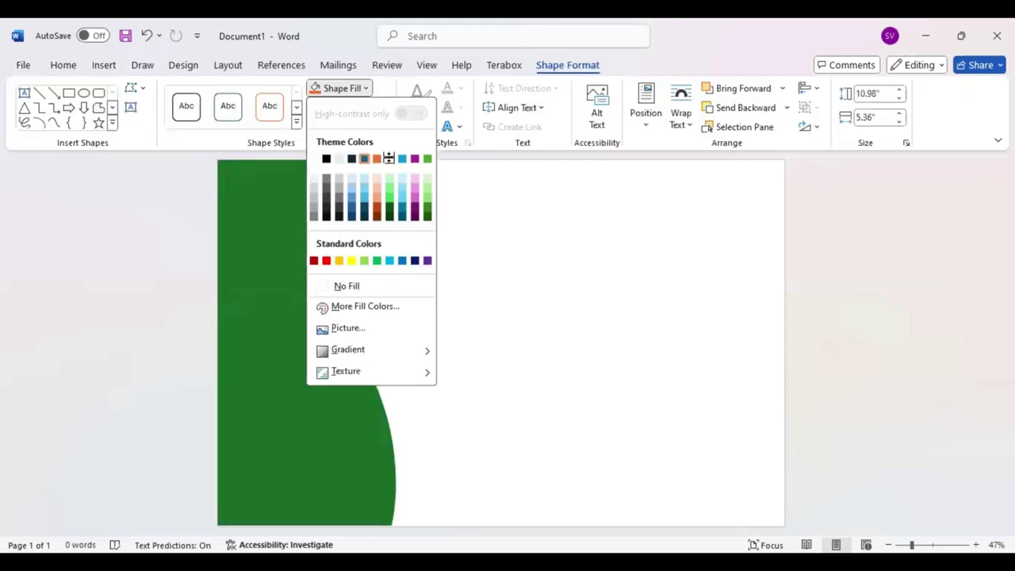
- Fill the shape dark green and put a slightly wider light-green copy behind it as a border
{"action": "left_click", "coordinate": [302, 432]}
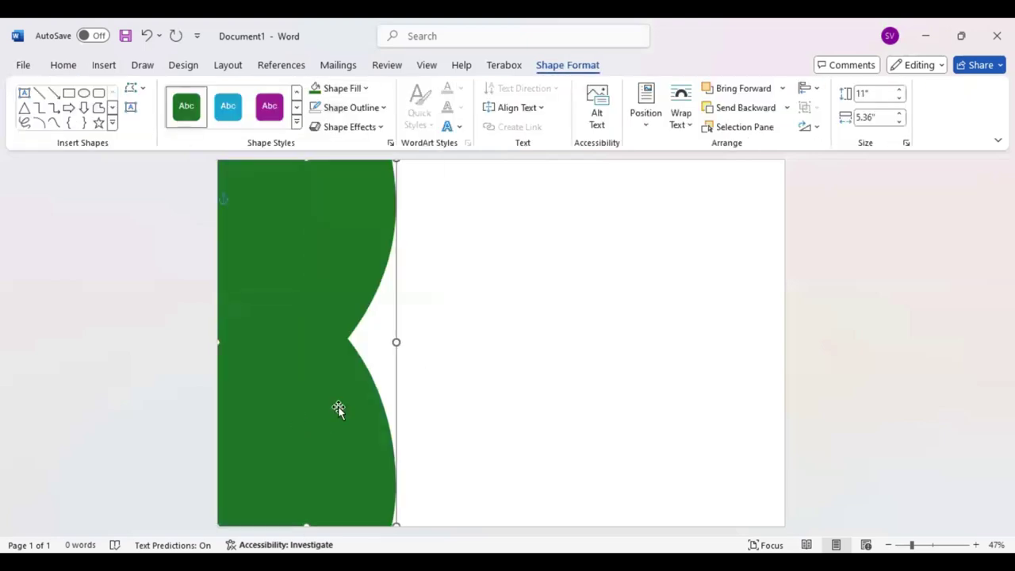
{"action": "left_click_drag", "start_coordinate": [340, 413], "coordinate": [371, 411]}
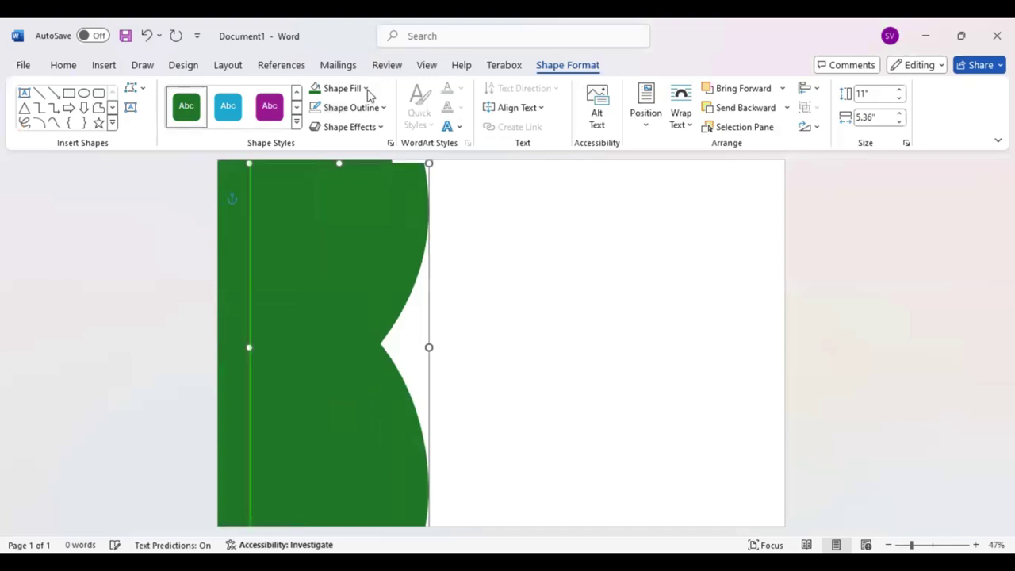
{"action": "left_click", "coordinate": [366, 89]}
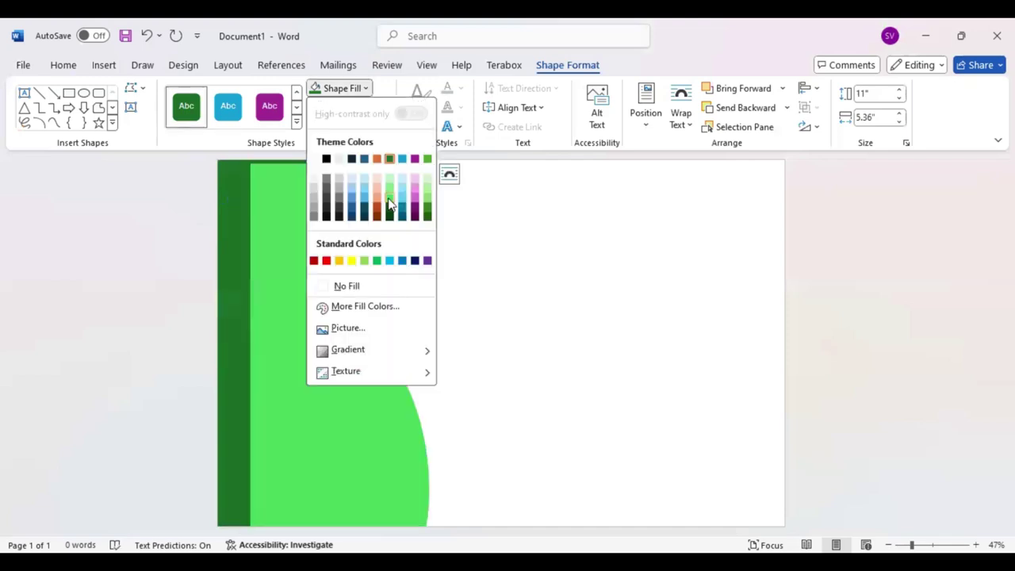
{"action": "key", "text": "ctrl+z"}
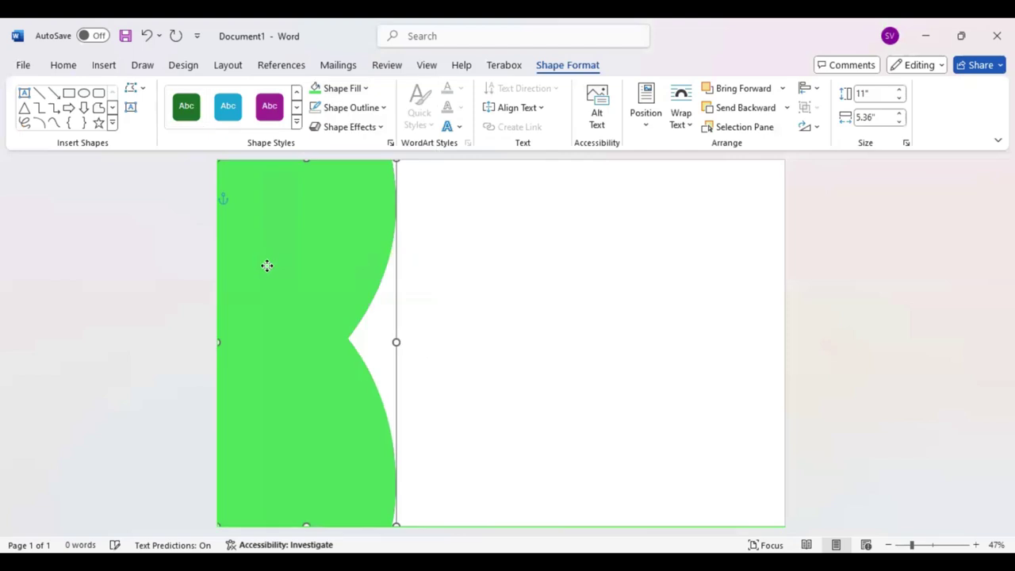
{"action": "left_click_drag", "start_coordinate": [397, 343], "coordinate": [405, 343]}
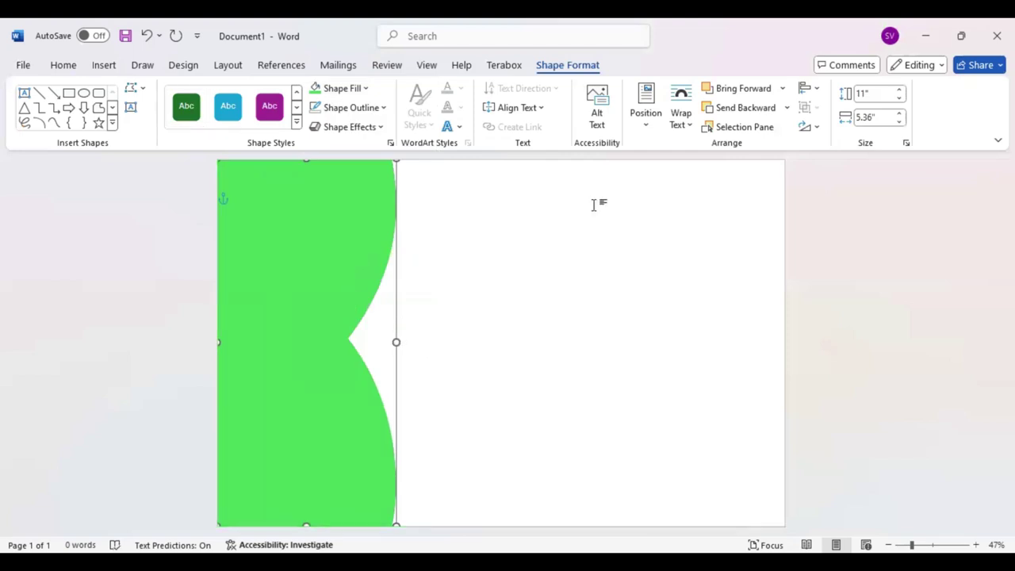
{"action": "left_click", "coordinate": [736, 109]}
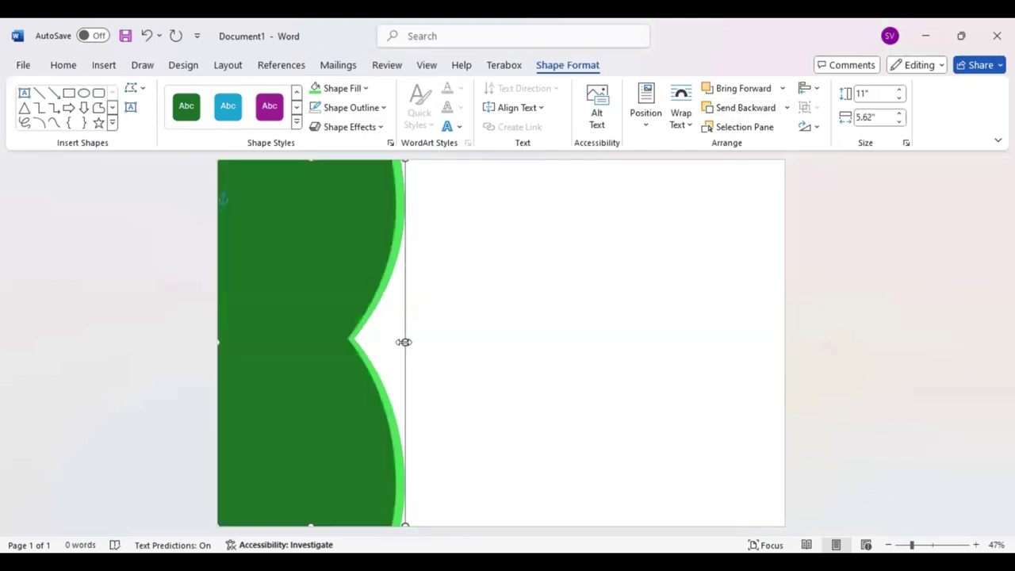
{"action": "left_click_drag", "start_coordinate": [401, 341], "coordinate": [396, 341]}
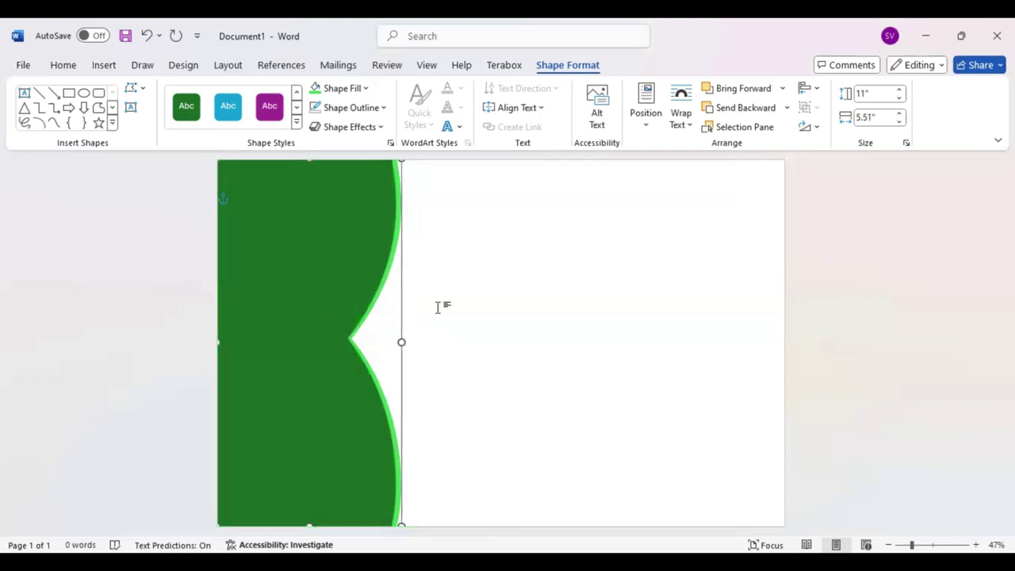
{"action": "left_click", "coordinate": [182, 172]}
- Draw a scooped-corner panel, stretch it across the page, and send it behind the green shape
{"action": "left_click", "coordinate": [104, 65]}
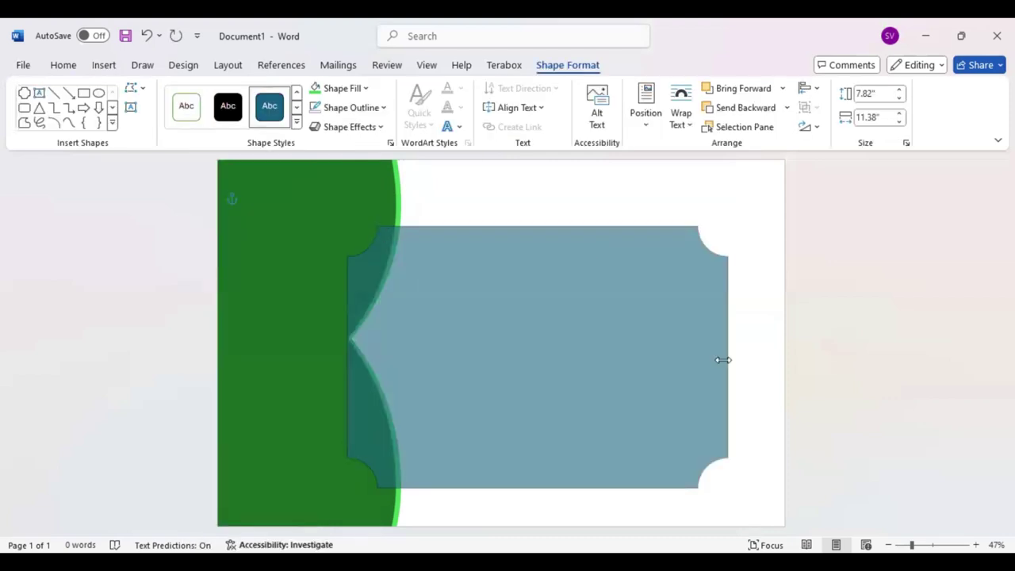
{"action": "left_click_drag", "start_coordinate": [723, 358], "coordinate": [770, 357]}
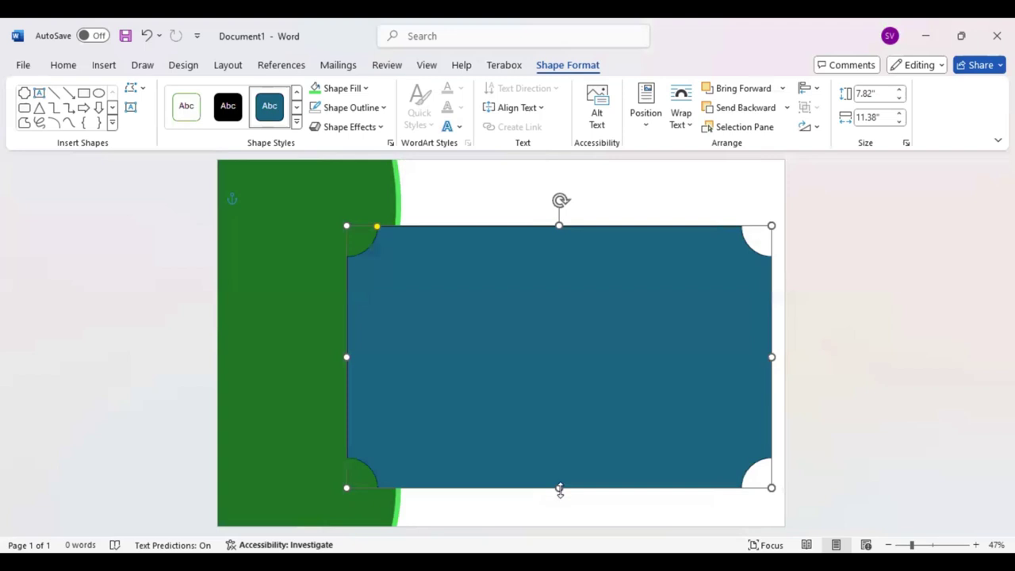
{"action": "left_click_drag", "start_coordinate": [560, 487], "coordinate": [560, 519]}
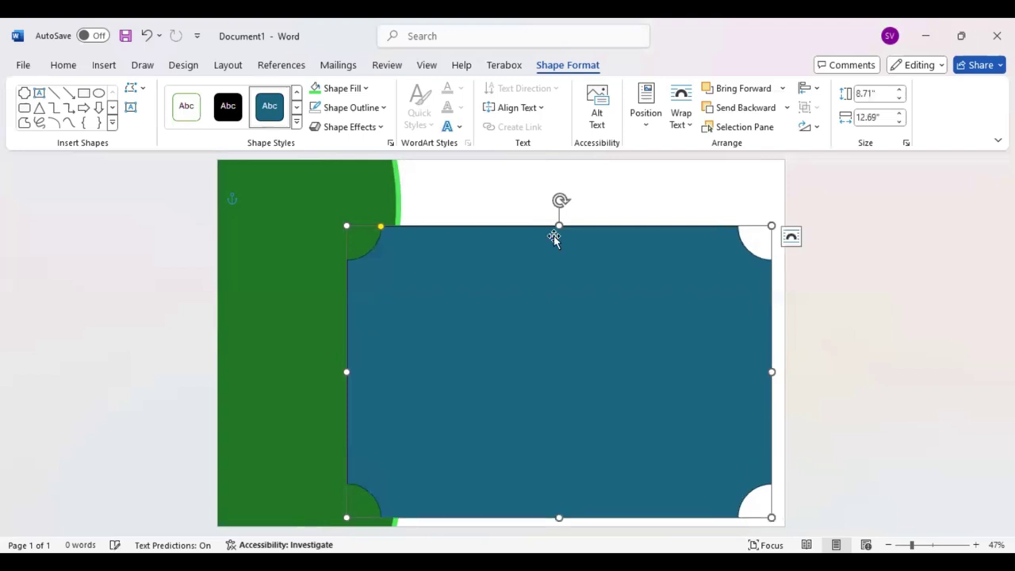
{"action": "left_click_drag", "start_coordinate": [559, 226], "coordinate": [558, 169]}
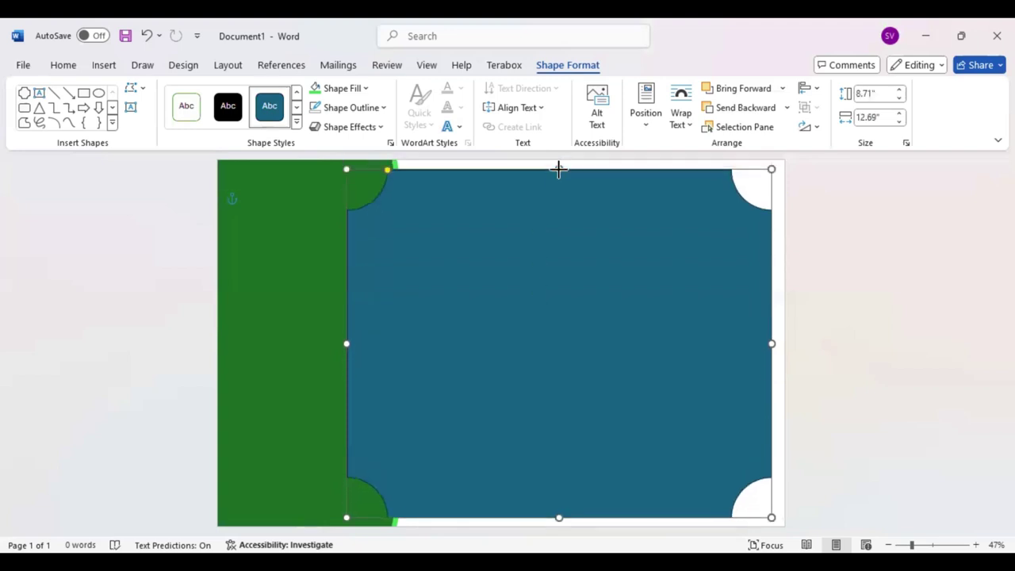
{"action": "left_click_drag", "start_coordinate": [347, 343], "coordinate": [250, 343]}
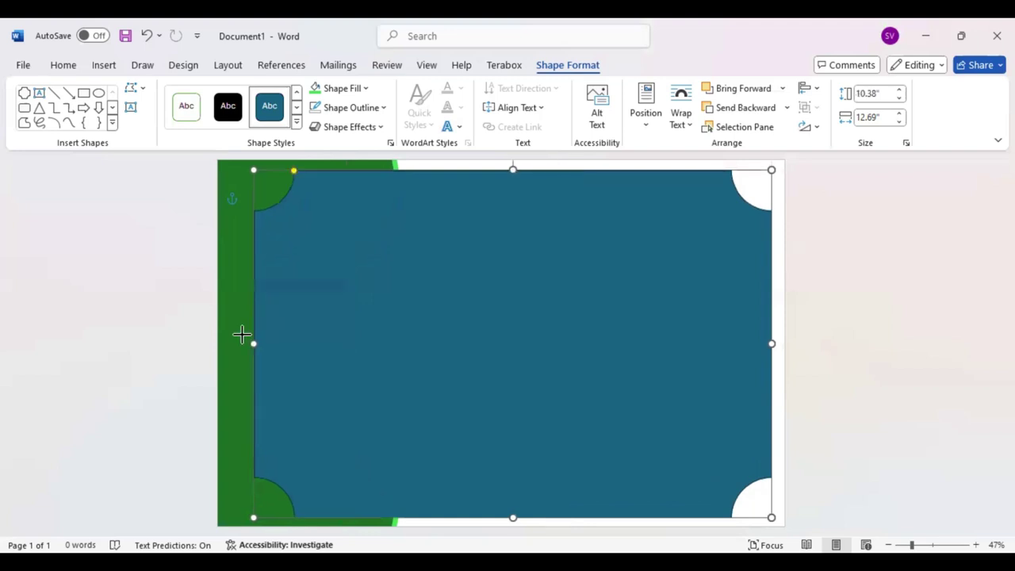
{"action": "left_click_drag", "start_coordinate": [405, 334], "coordinate": [411, 329]}
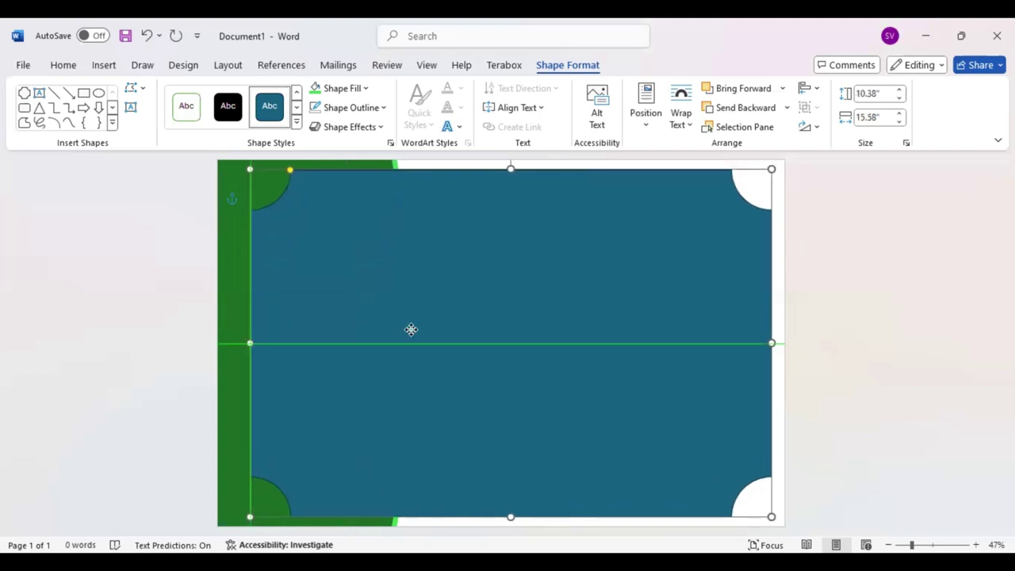
{"action": "left_click_drag", "start_coordinate": [411, 329], "coordinate": [410, 329]}
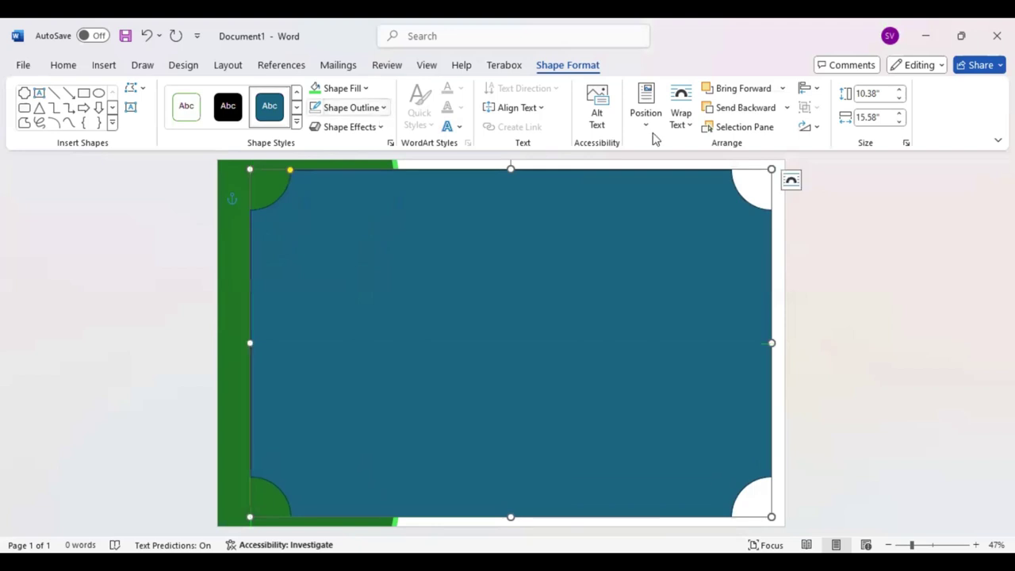
{"action": "left_click", "coordinate": [736, 113]}
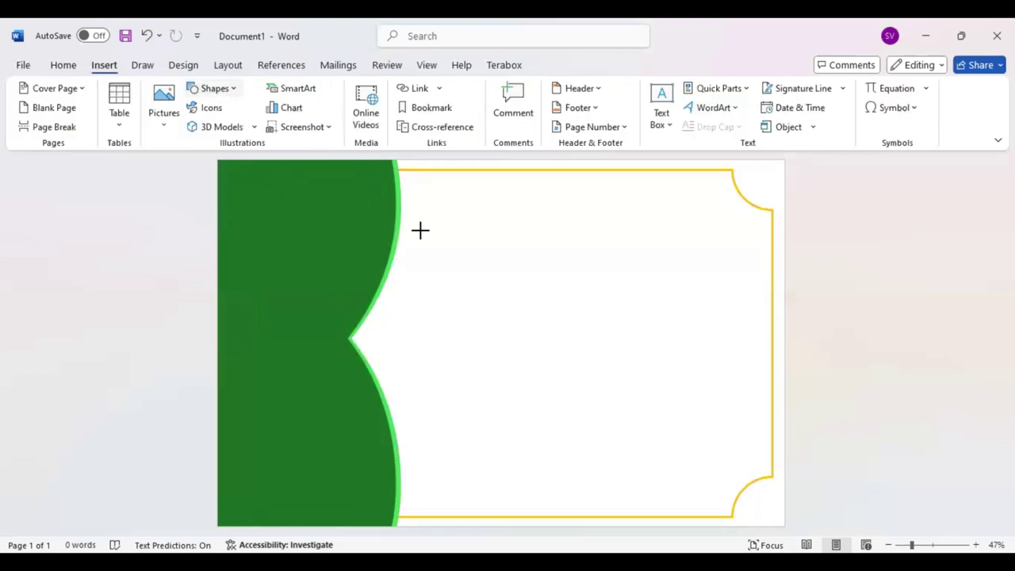
- Add a centred 'Certificate' text box in Edwardian Script ITC at size 110
{"action": "left_click_drag", "start_coordinate": [433, 222], "coordinate": [642, 256]}
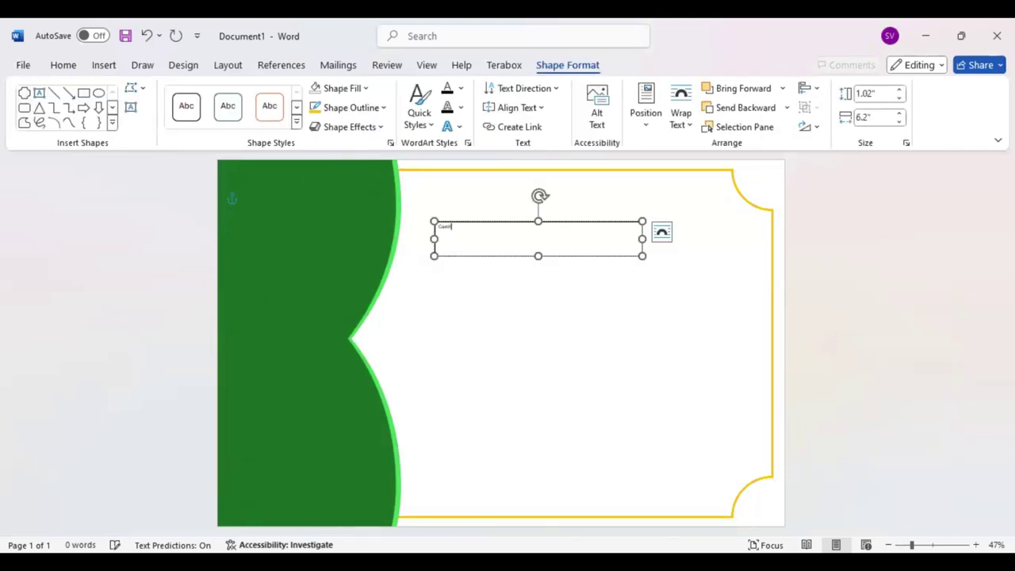
{"action": "type", "text": "icate"}
{"action": "key", "text": "ctrl+a"}
{"action": "key", "text": "ctrl+e"}
{"action": "left_click", "coordinate": [145, 93]}
{"action": "type", "text": "Ed"}
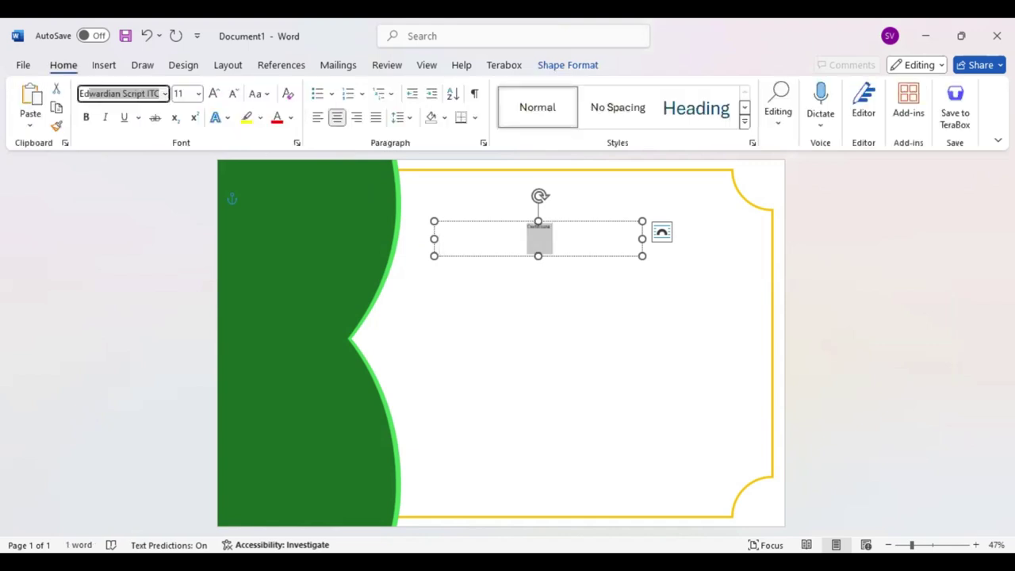
{"action": "key", "text": "Return"}
{"action": "left_click", "coordinate": [214, 94]}
{"action": "left_click", "coordinate": [214, 93]}
{"action": "left_click", "coordinate": [214, 94]}
{"action": "left_click", "coordinate": [214, 94]}
{"action": "left_click", "coordinate": [214, 94]}
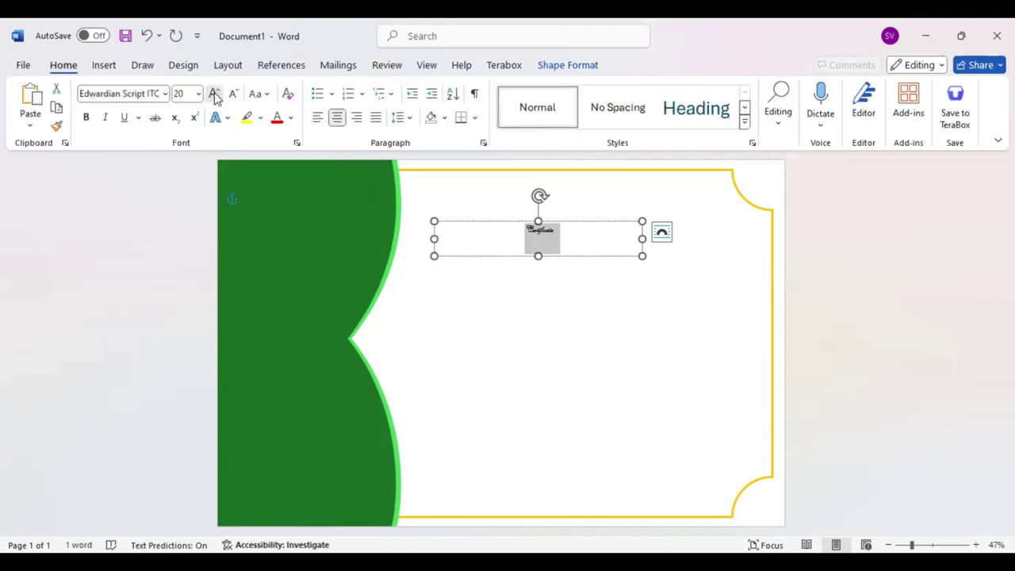
{"action": "left_click", "coordinate": [214, 93]}
{"action": "left_click", "coordinate": [214, 93]}
{"action": "left_click", "coordinate": [214, 93]}
{"action": "left_click", "coordinate": [214, 93]}
{"action": "left_click", "coordinate": [214, 94]}
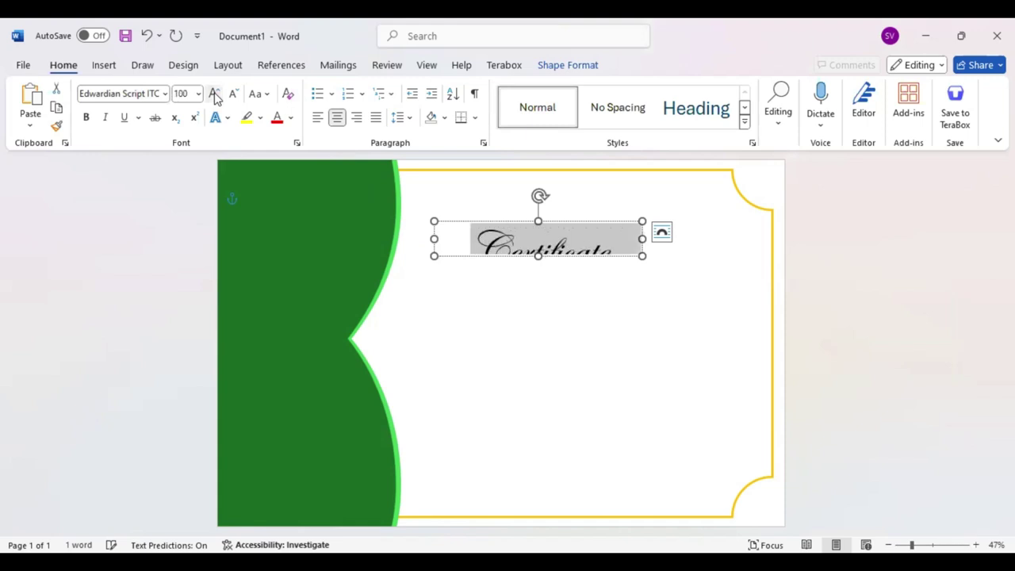
{"action": "left_click", "coordinate": [214, 94]}
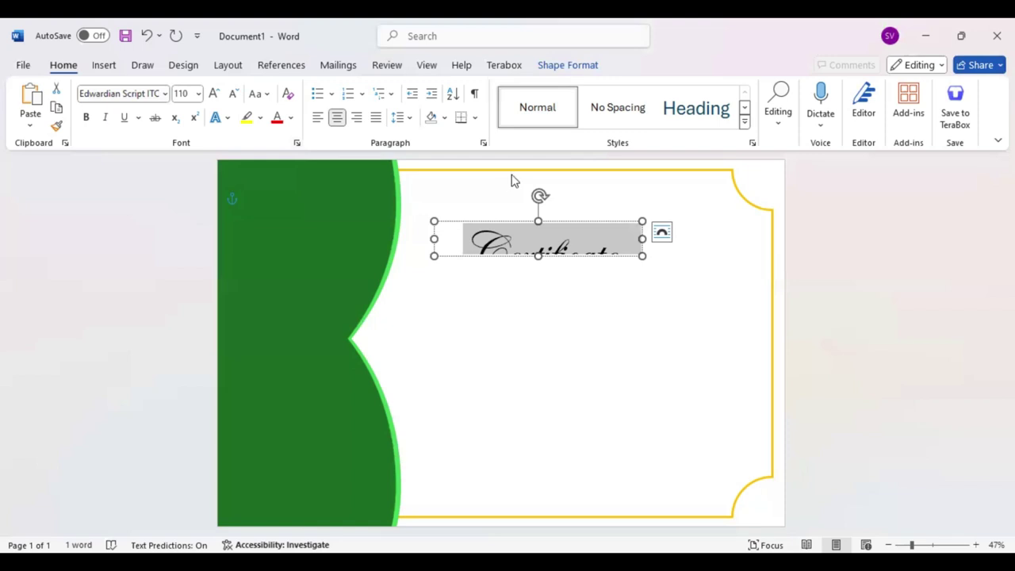
- Expand the Certificate character spacing and nudge the title into place at the panel top
{"action": "key", "text": "ctrl+d"}
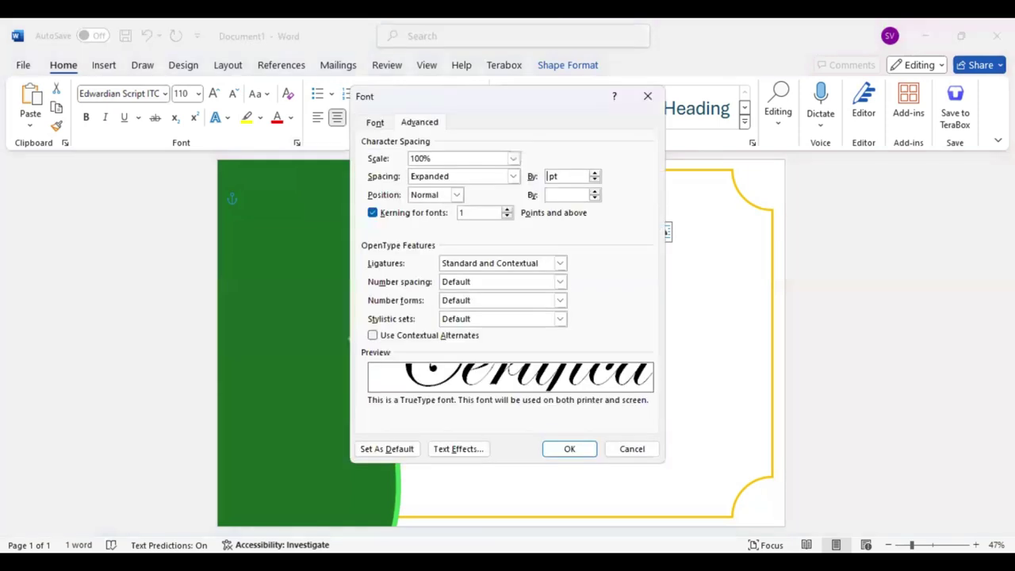
{"action": "key", "text": "Return"}
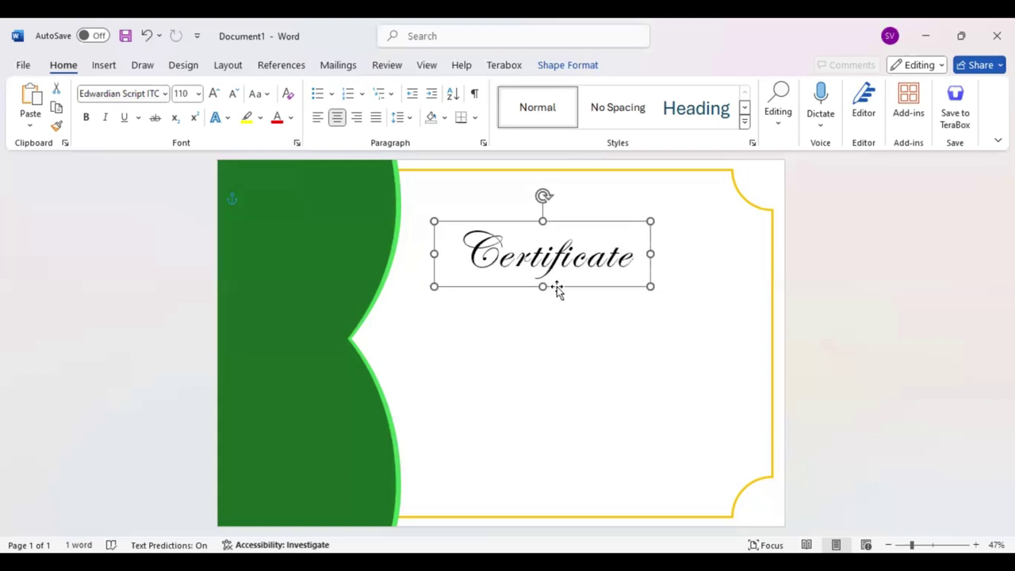
{"action": "key", "text": "Up"}
{"action": "key", "text": "Up"}
{"action": "key", "text": "Up"}
{"action": "key", "text": "Right"}
{"action": "key", "text": "Right"}
{"action": "key", "text": "Right"}
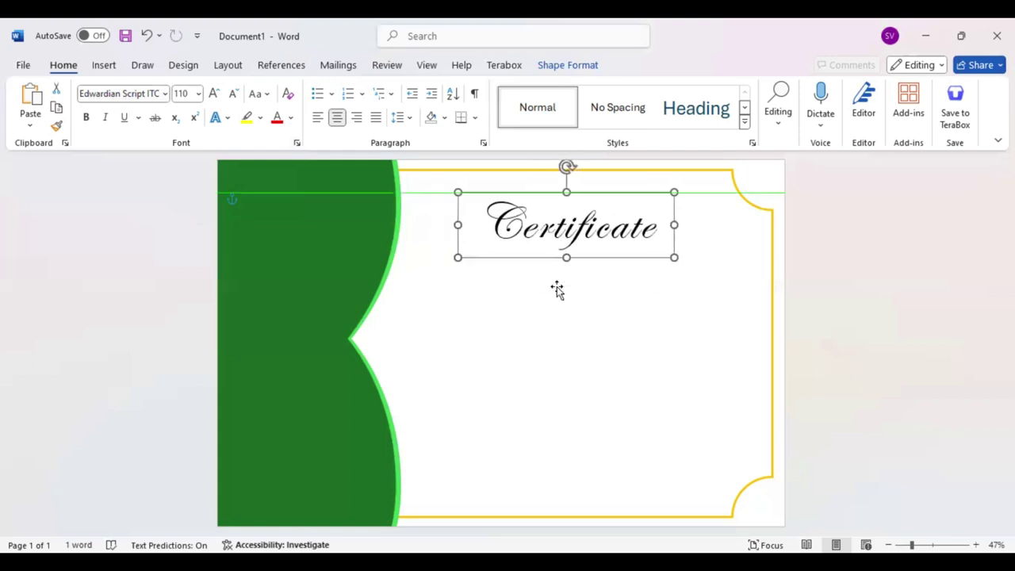
{"action": "key", "text": "Left"}
{"action": "key", "text": "Left"}
{"action": "key", "text": "Left"}
{"action": "key", "text": "Up"}
{"action": "key", "text": "Up"}
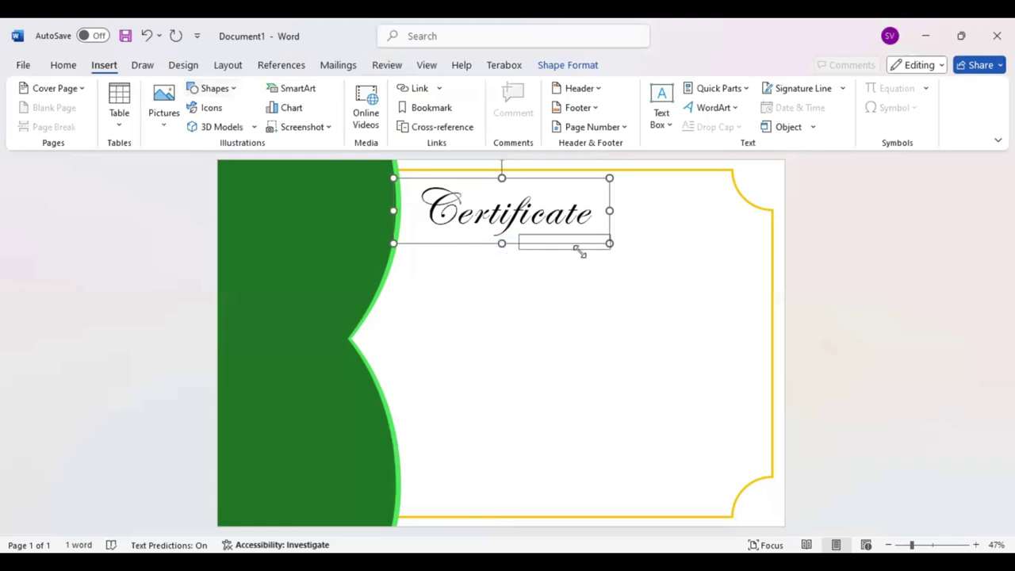
- Add a centred 'Of Appreciation' text box at 20 pt in all caps
{"action": "left_click_drag", "start_coordinate": [524, 260], "coordinate": [620, 278]}
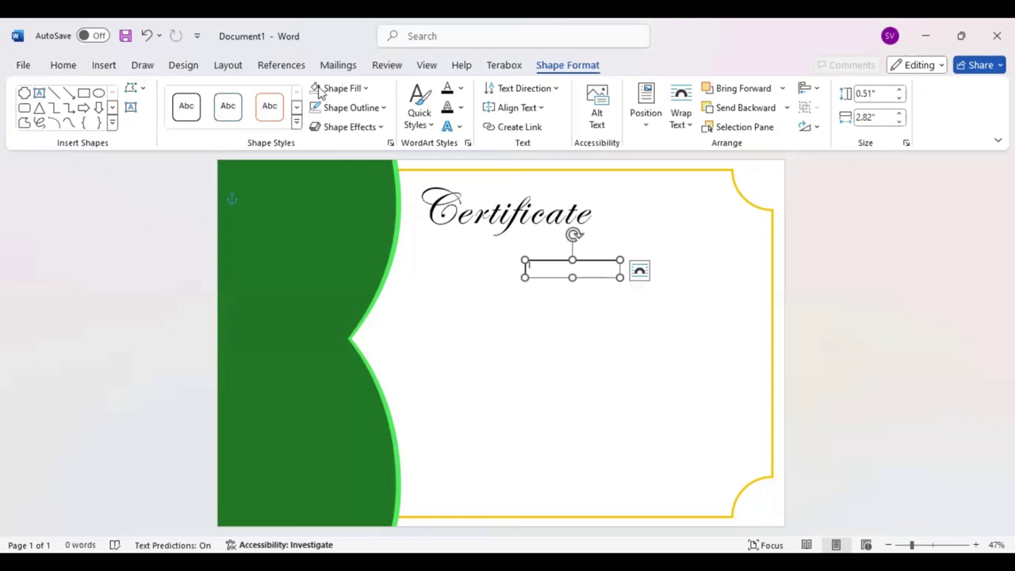
{"action": "left_click", "coordinate": [57, 68]}
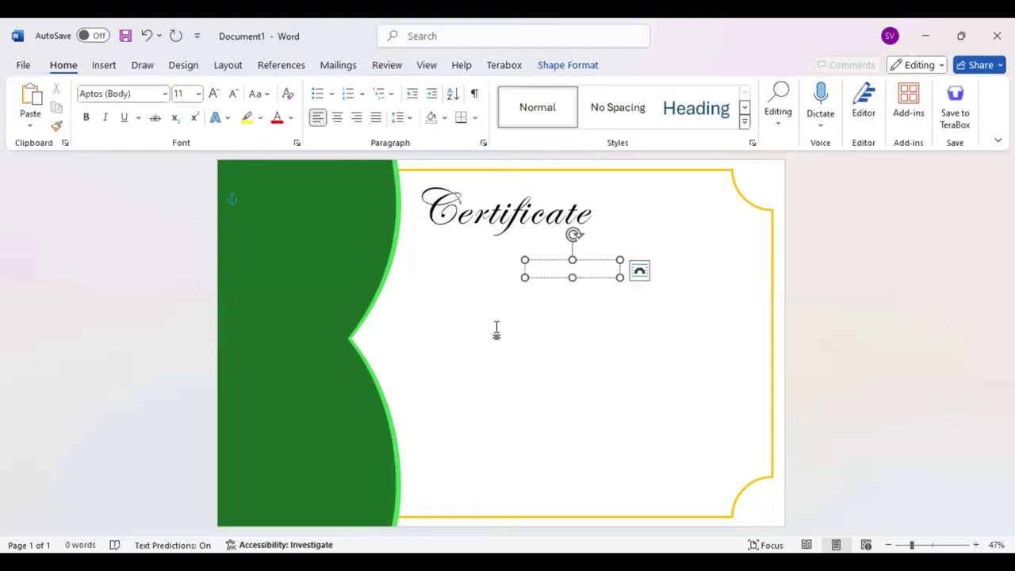
{"action": "type", "text": "of"}
{"action": "type", "text": "on"}
{"action": "left_click_drag", "start_coordinate": [567, 268], "coordinate": [526, 265]}
{"action": "left_click", "coordinate": [214, 93]}
{"action": "left_click", "coordinate": [213, 93]}
{"action": "left_click", "coordinate": [213, 93]}
{"action": "left_click", "coordinate": [213, 94]}
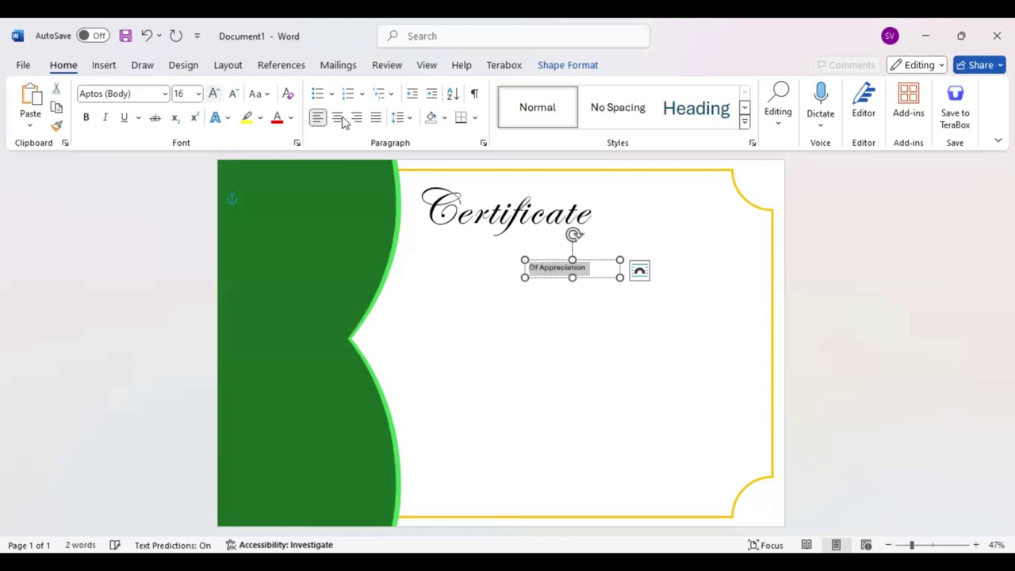
{"action": "left_click", "coordinate": [337, 116]}
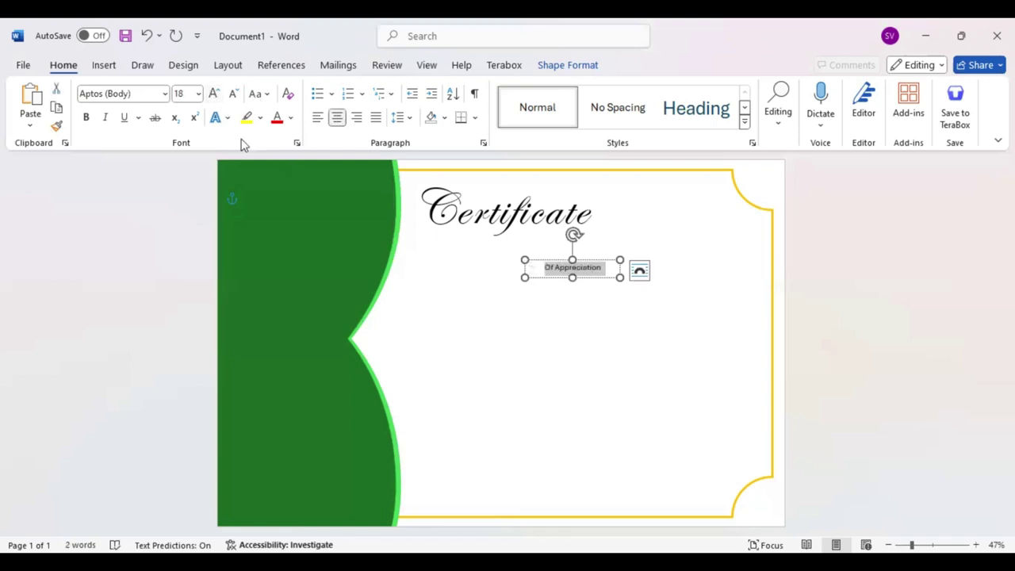
{"action": "left_click", "coordinate": [214, 94]}
{"action": "key", "text": "ctrl+shift+a"}
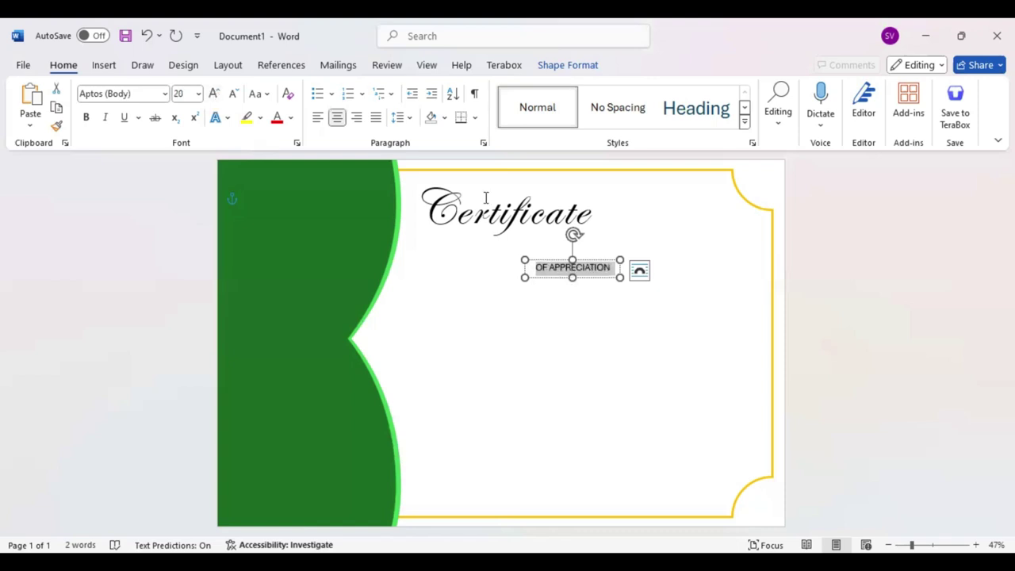
- Colour the Certificate heading green and tuck OF APPRECIATION just beneath it
{"action": "triple_click", "coordinate": [621, 200]}
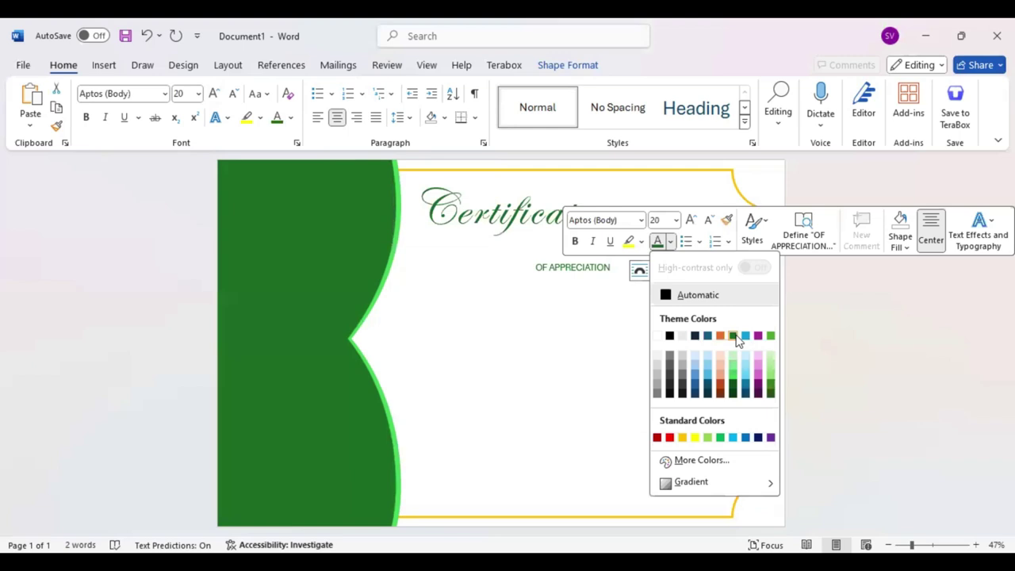
{"action": "left_click", "coordinate": [582, 278]}
{"action": "left_click_drag", "start_coordinate": [584, 281], "coordinate": [561, 244]}
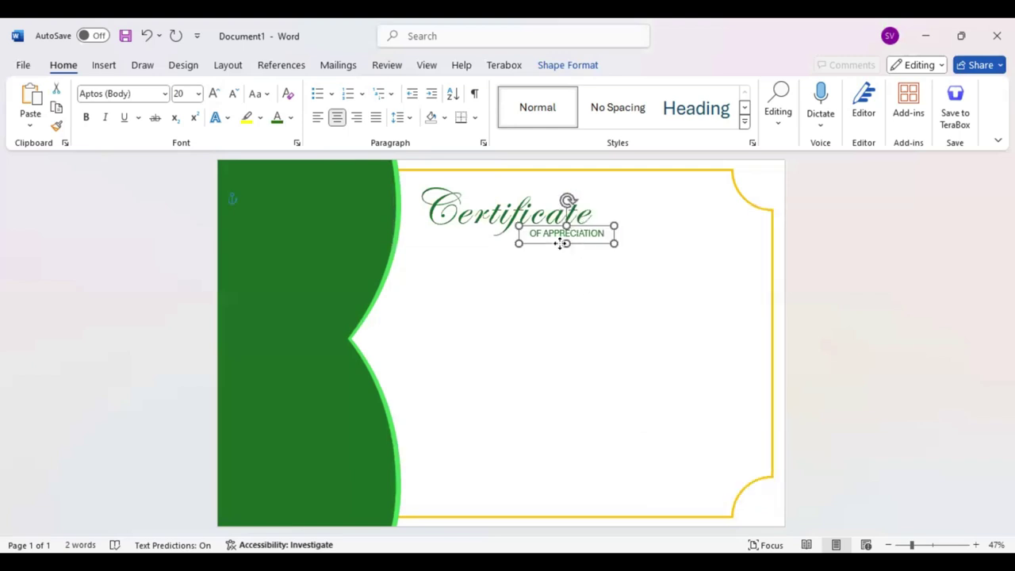
{"action": "key", "text": "Left"}
{"action": "key", "text": "Up"}
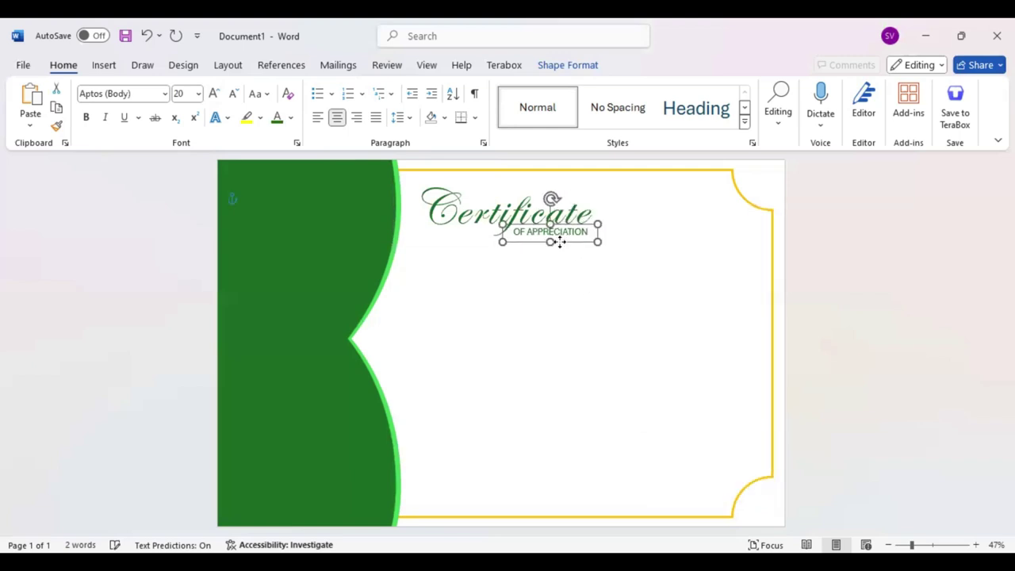
{"action": "left_click", "coordinate": [523, 291]}
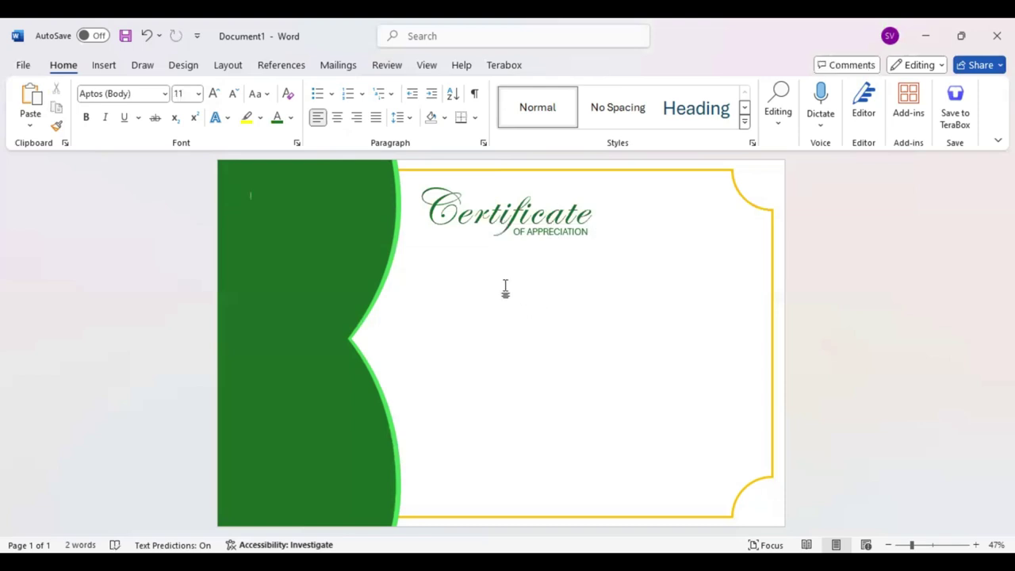
- Place a dark green notched bar under the subtitle and draw an empty text box below it
{"action": "left_click", "coordinate": [103, 67]}
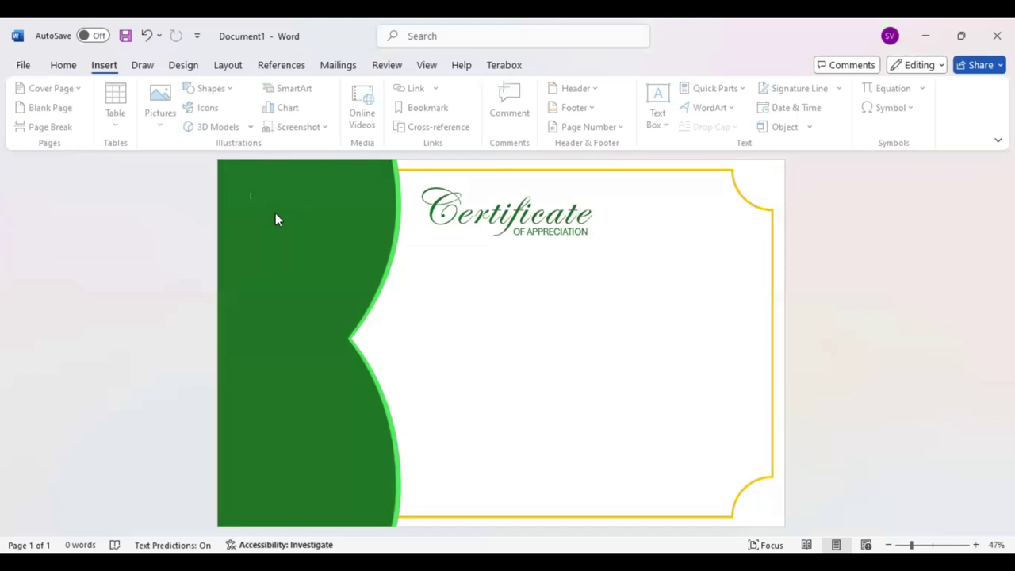
{"action": "left_click", "coordinate": [211, 88]}
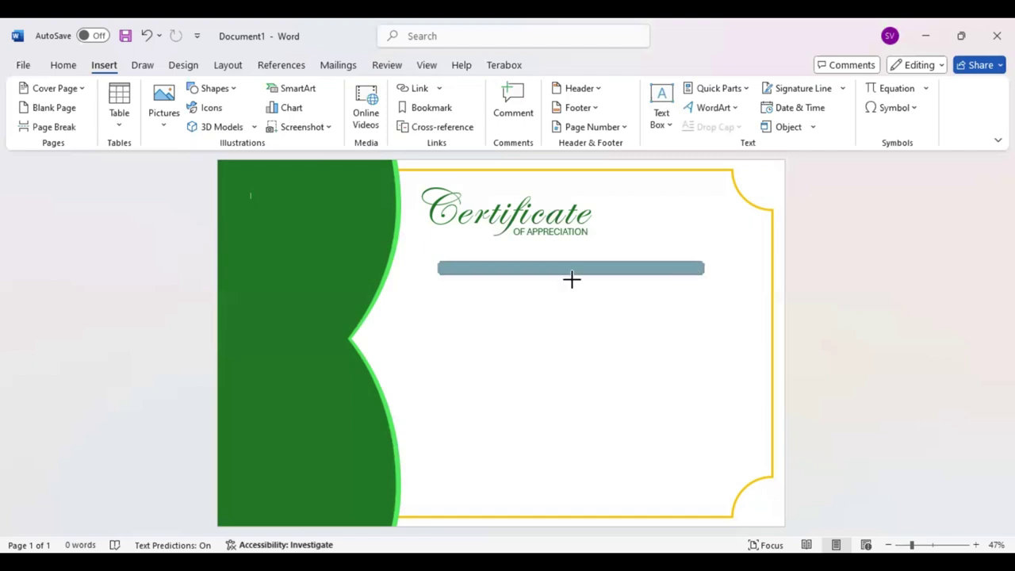
{"action": "left_click", "coordinate": [425, 268]}
{"action": "left_click_drag", "start_coordinate": [425, 270], "coordinate": [418, 270]}
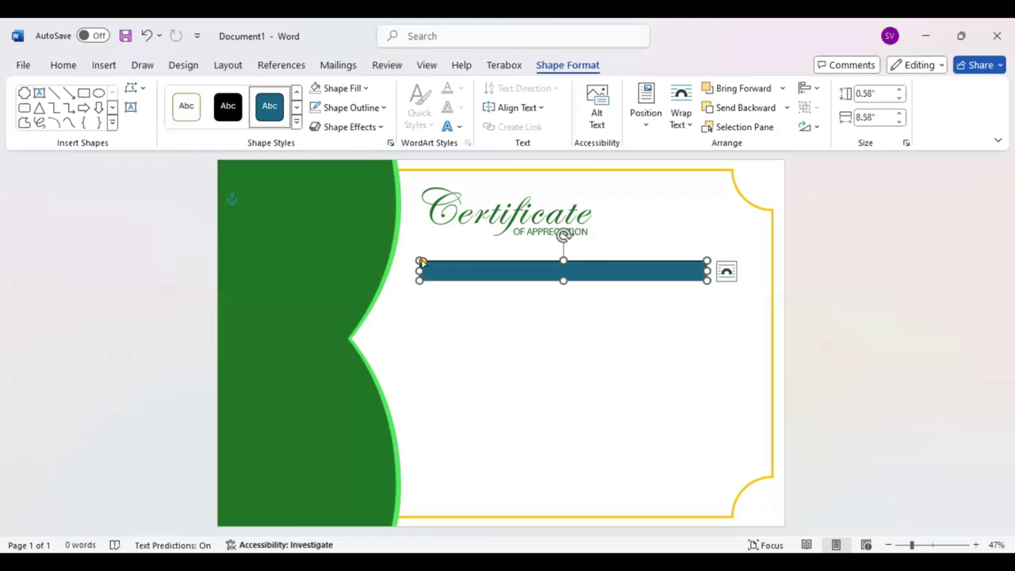
{"action": "left_click_drag", "start_coordinate": [422, 261], "coordinate": [427, 266]}
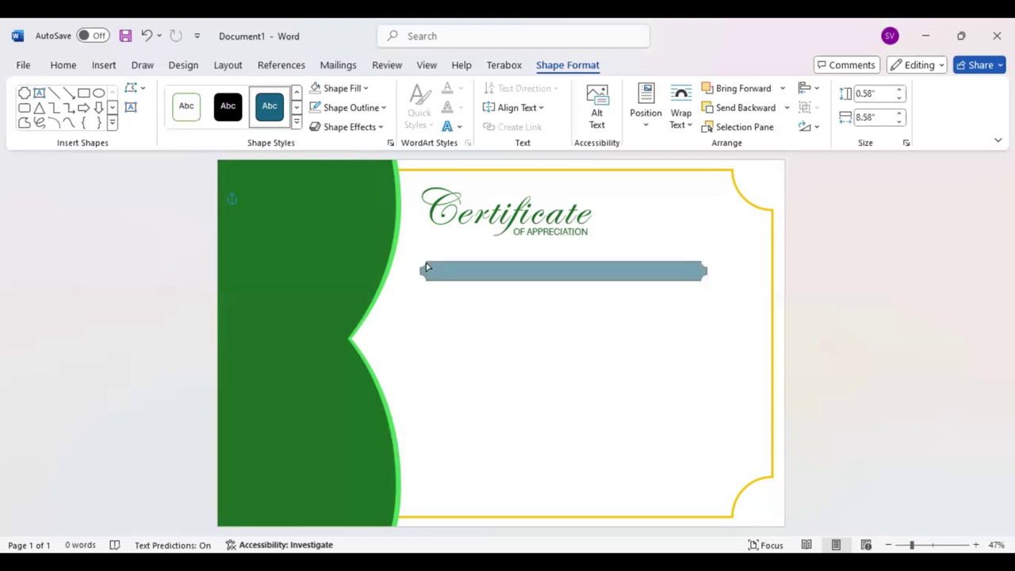
{"action": "mouse_move", "coordinate": [547, 269]}
{"action": "left_mouse_down"}
{"action": "mouse_move", "coordinate": [522, 258]}
{"action": "mouse_move", "coordinate": [531, 255]}
{"action": "mouse_move", "coordinate": [521, 269]}
{"action": "left_mouse_up"}
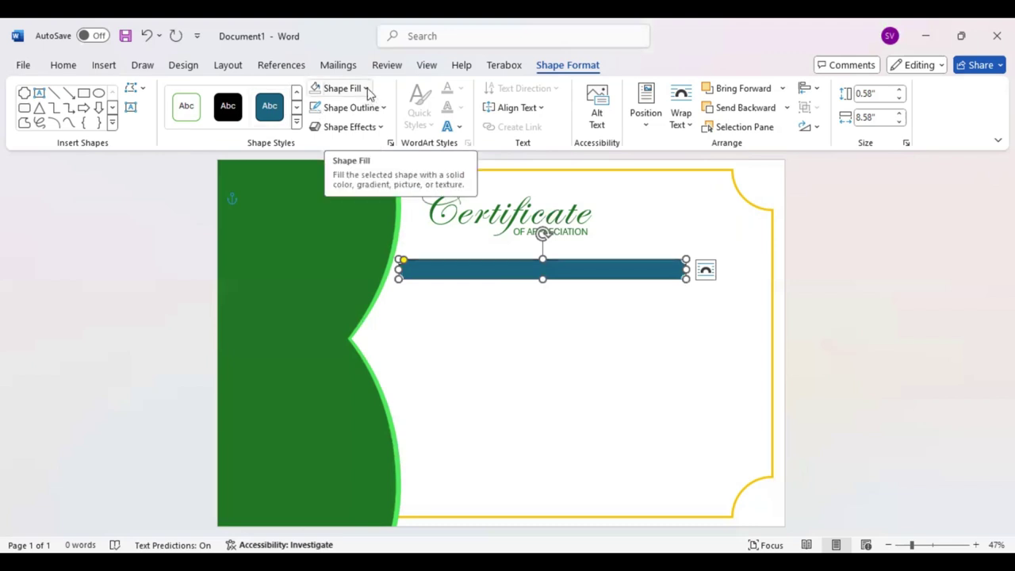
{"action": "left_click", "coordinate": [361, 88]}
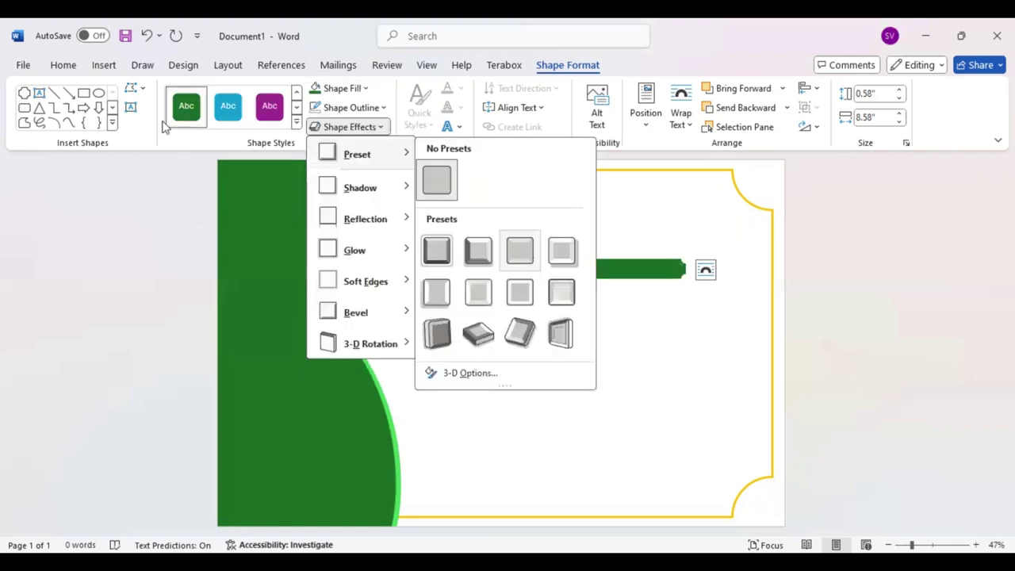
{"action": "left_click", "coordinate": [131, 106]}
{"action": "left_click_drag", "start_coordinate": [473, 297], "coordinate": [672, 321]}
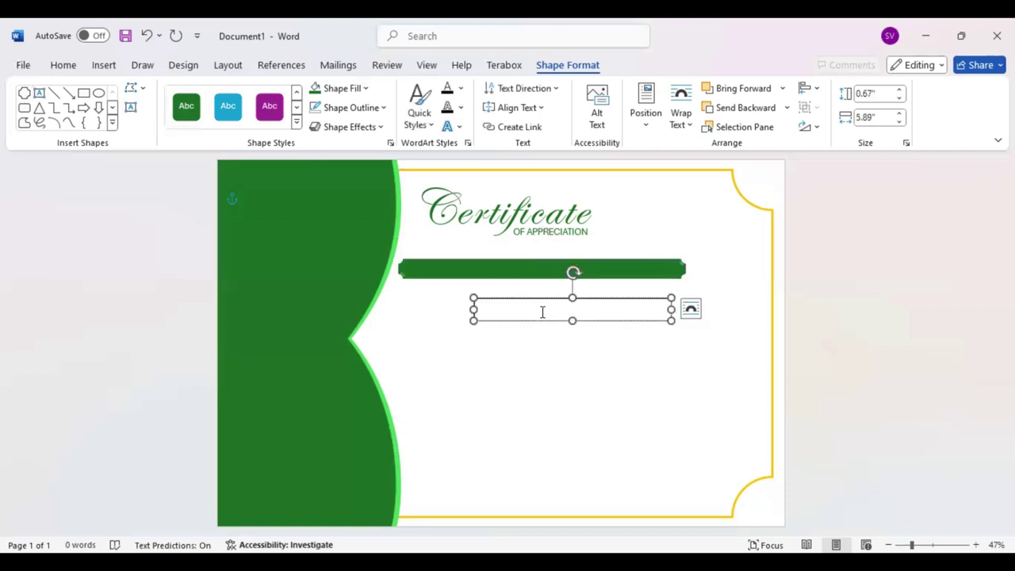
- Enter 'This Certificate is Greatly Presented To' in the box and open its font settings
{"action": "type", "text": "Na"}
{"action": "type", "text": " Certific"}
{"action": "type", "text": "ate"}
{"action": "type", "text": " is Given t"}
{"action": "type", "text": " Presented"}
{"action": "type", "text": " to"}
{"action": "key", "text": "ctrl+a"}
{"action": "left_click", "coordinate": [63, 67]}
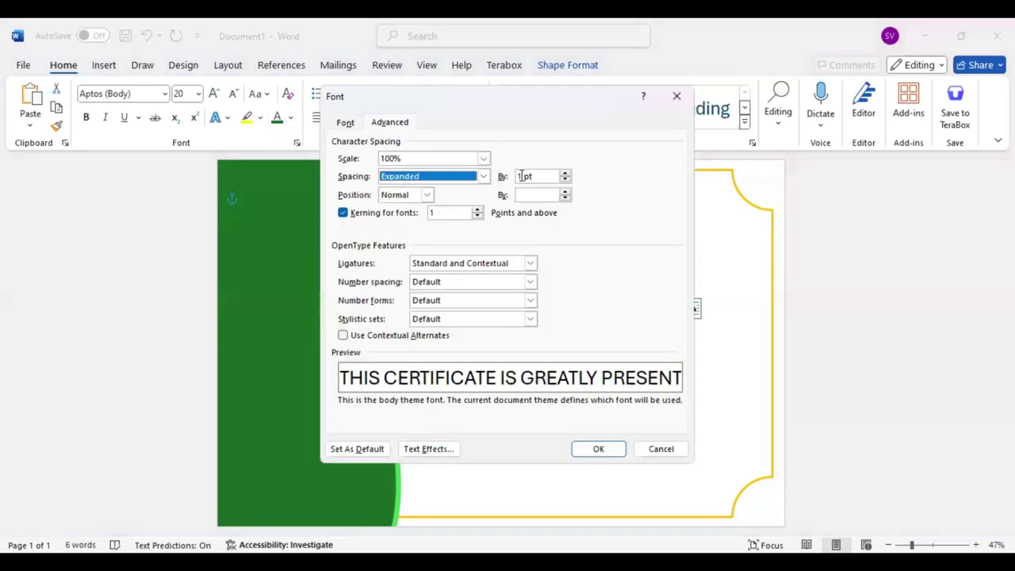
- Expand the line's spacing by 7 pt and move the widened text box onto the green banner
{"action": "left_click", "coordinate": [521, 176]}
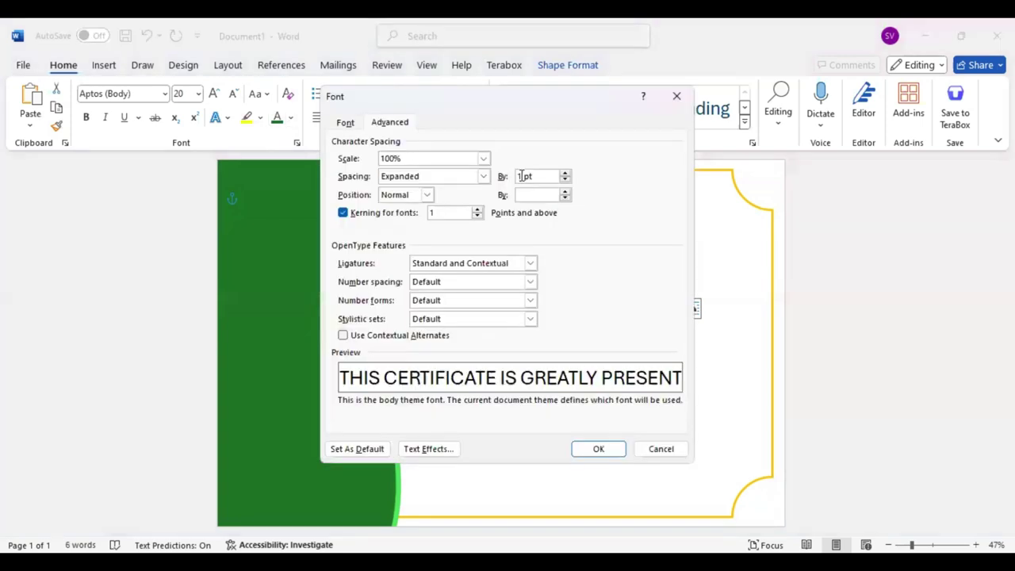
{"action": "key", "text": "BackSpace"}
{"action": "type", "text": "7"}
{"action": "key", "text": "Return"}
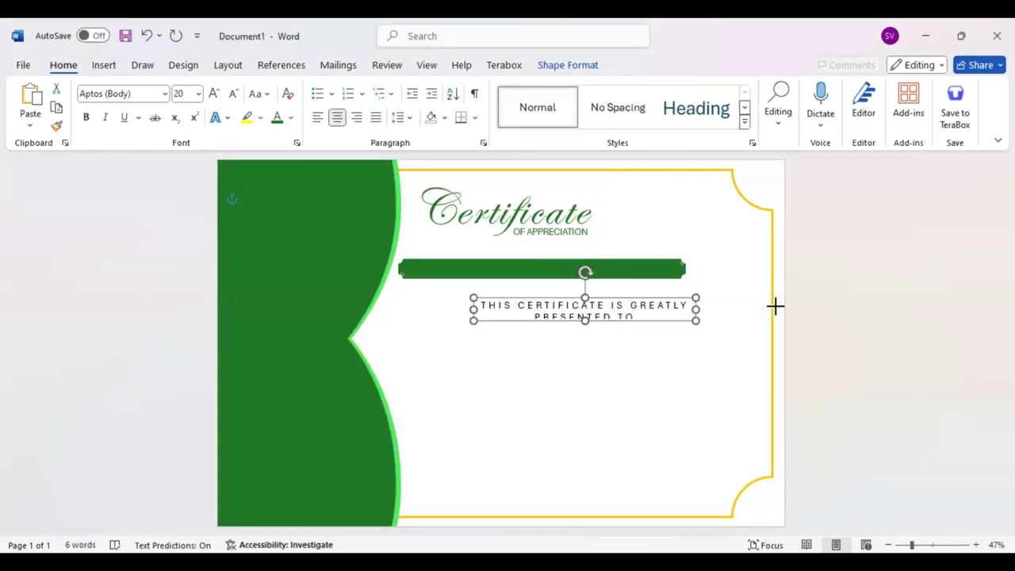
{"action": "left_click_drag", "start_coordinate": [449, 308], "coordinate": [451, 308]}
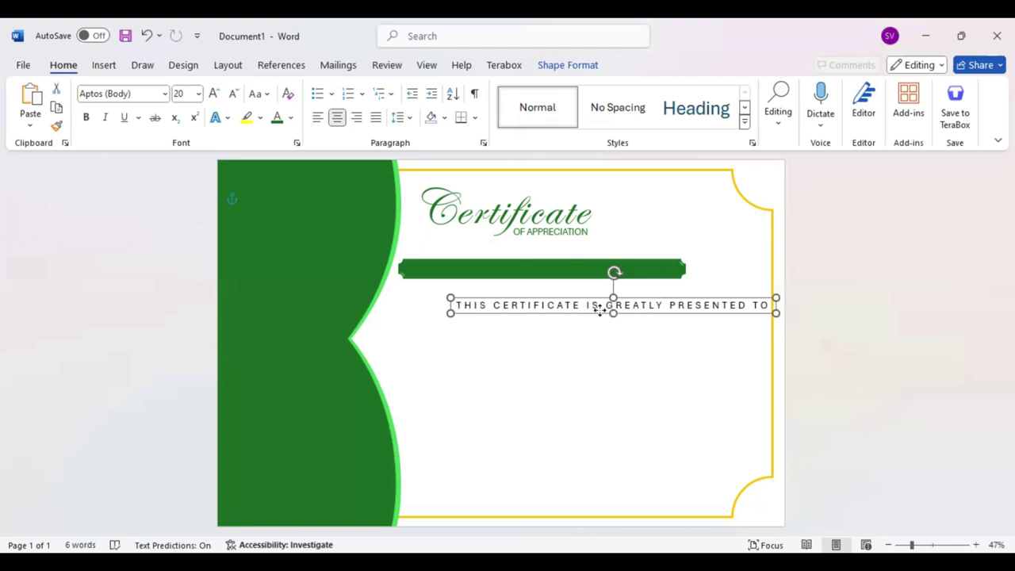
{"action": "left_click_drag", "start_coordinate": [600, 310], "coordinate": [548, 276]}
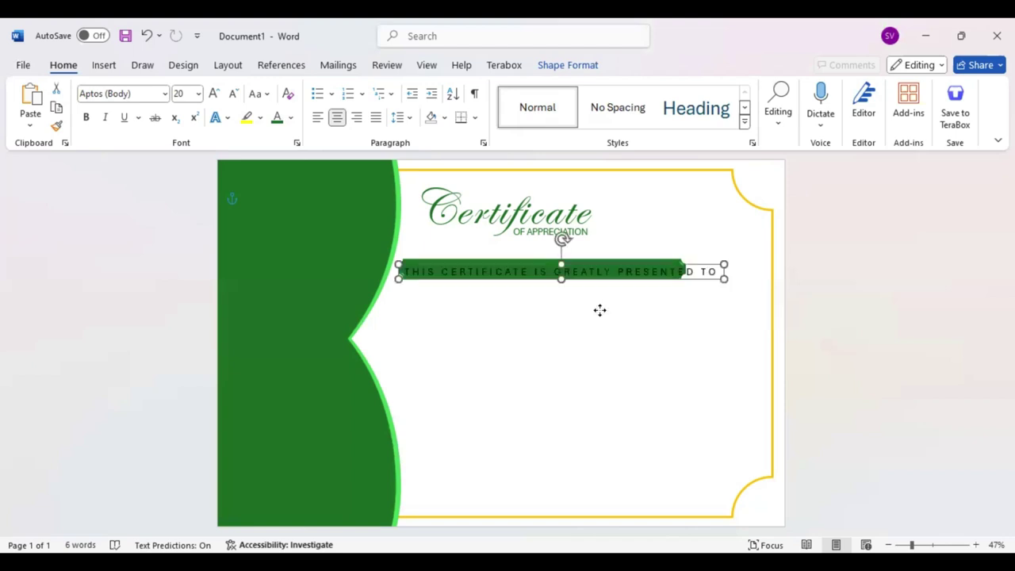
{"action": "left_click", "coordinate": [599, 310]}
{"action": "left_click", "coordinate": [599, 273]}
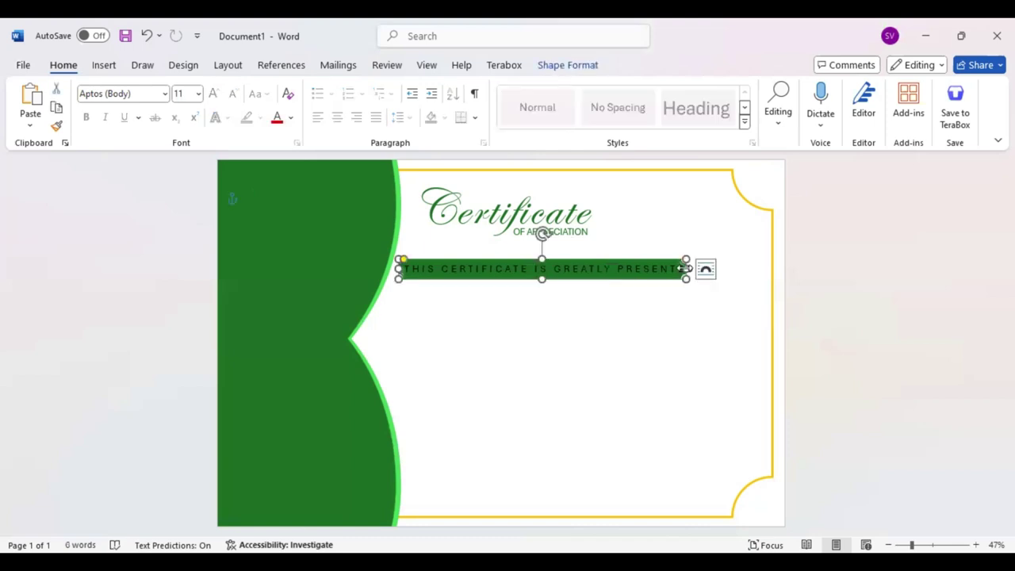
{"action": "left_click_drag", "start_coordinate": [686, 268], "coordinate": [725, 268]}
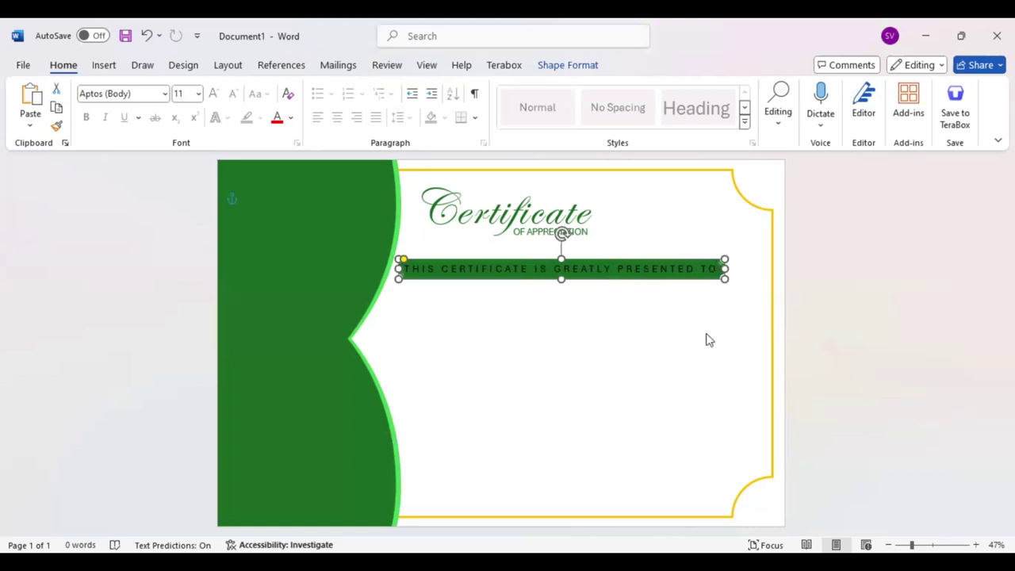
- Expand the OF APPRECIATION subtitle's character spacing by 10 pt
{"action": "triple_click", "coordinate": [550, 231]}
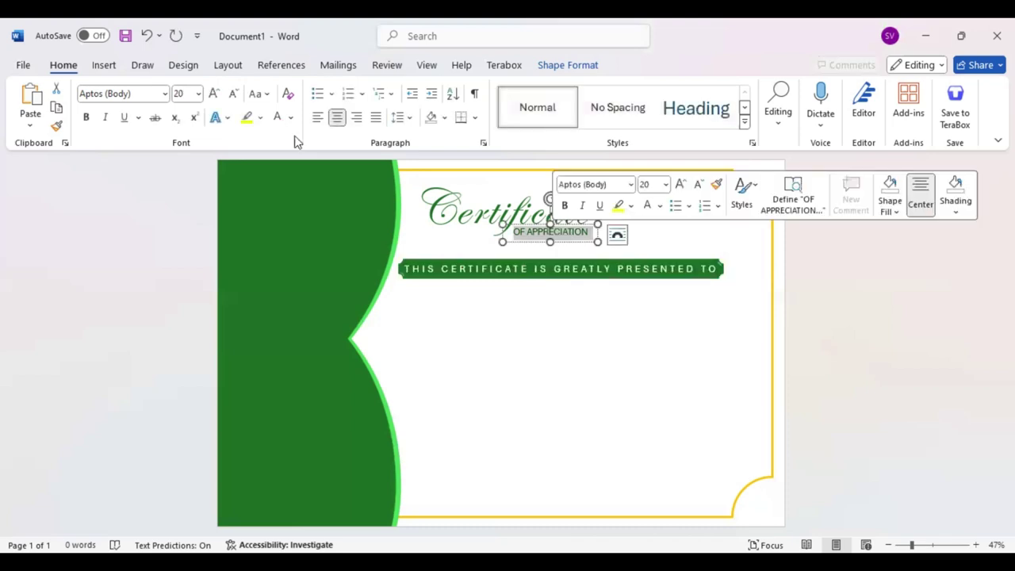
{"action": "left_click", "coordinate": [298, 144]}
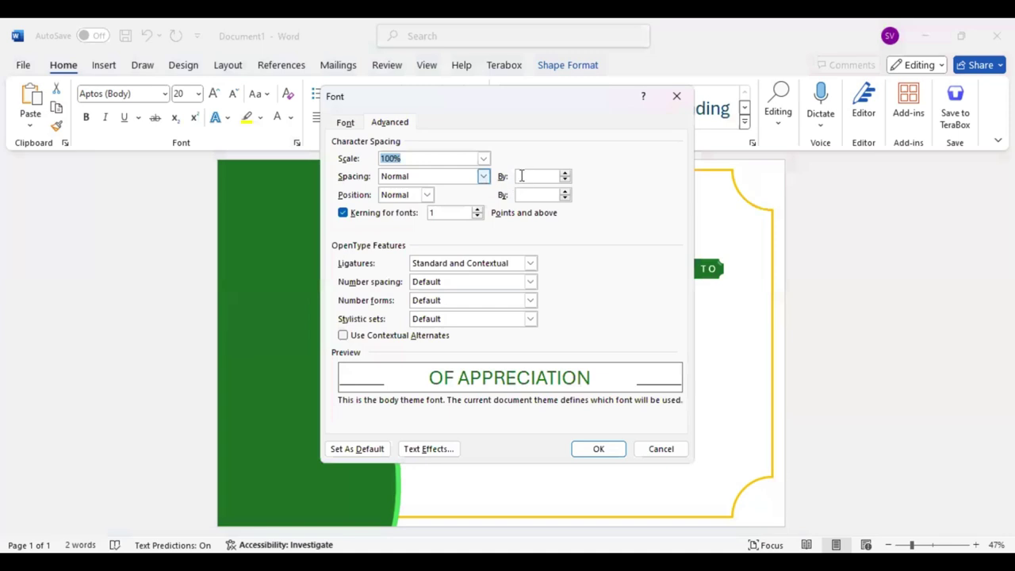
{"action": "key", "text": "Tab"}
{"action": "key", "text": "Down"}
{"action": "type", "text": "10"}
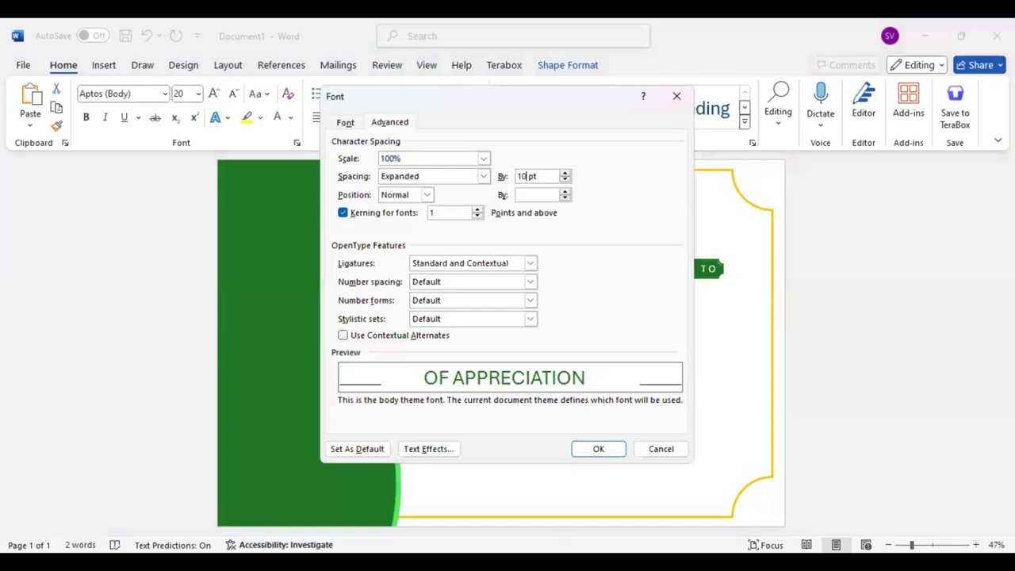
{"action": "key", "text": "Return"}
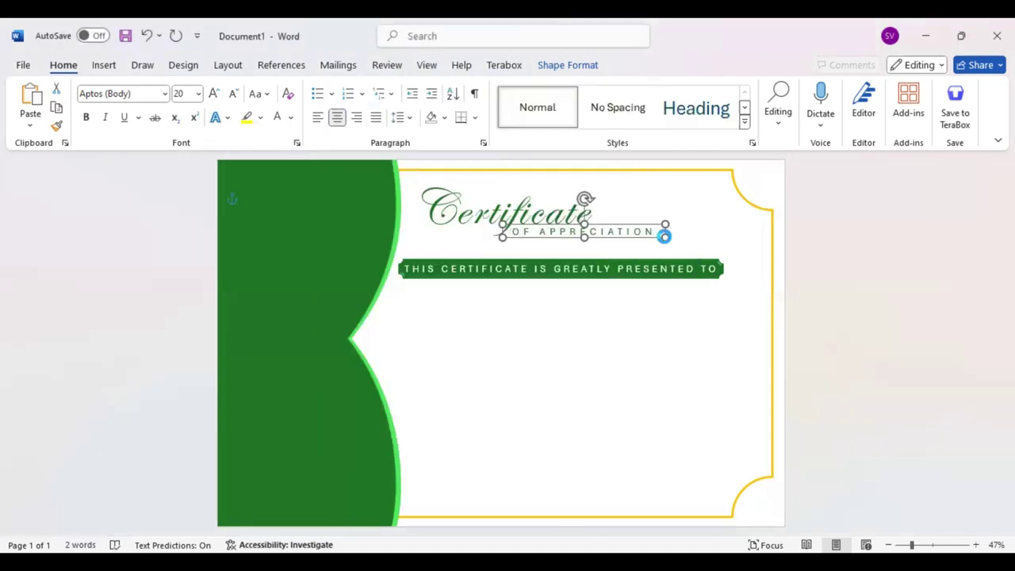
{"action": "left_click", "coordinate": [553, 363]}
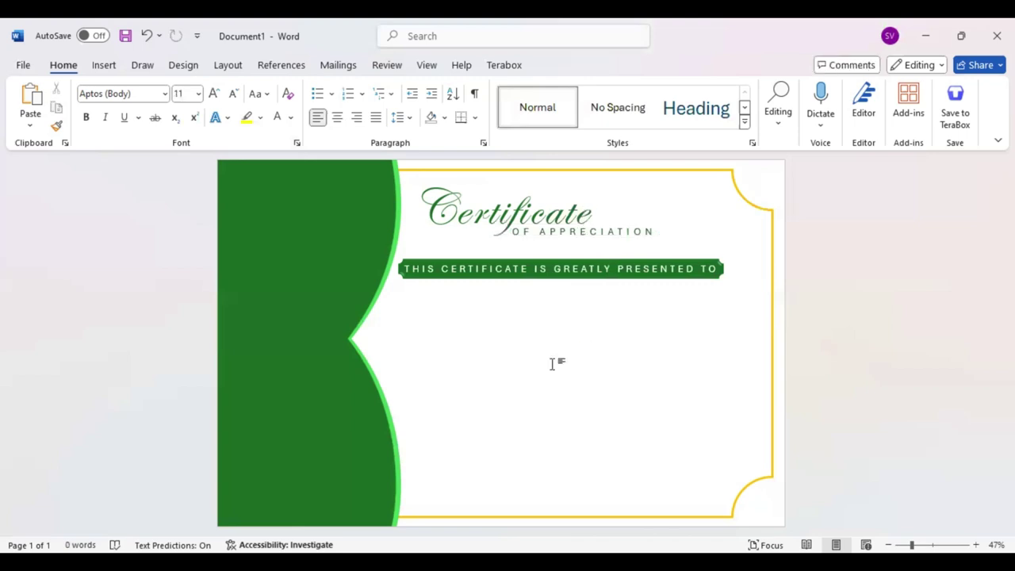
- Insert a text box below the banner reading 'Name Surname' and centre the text
{"action": "left_click", "coordinate": [104, 65]}
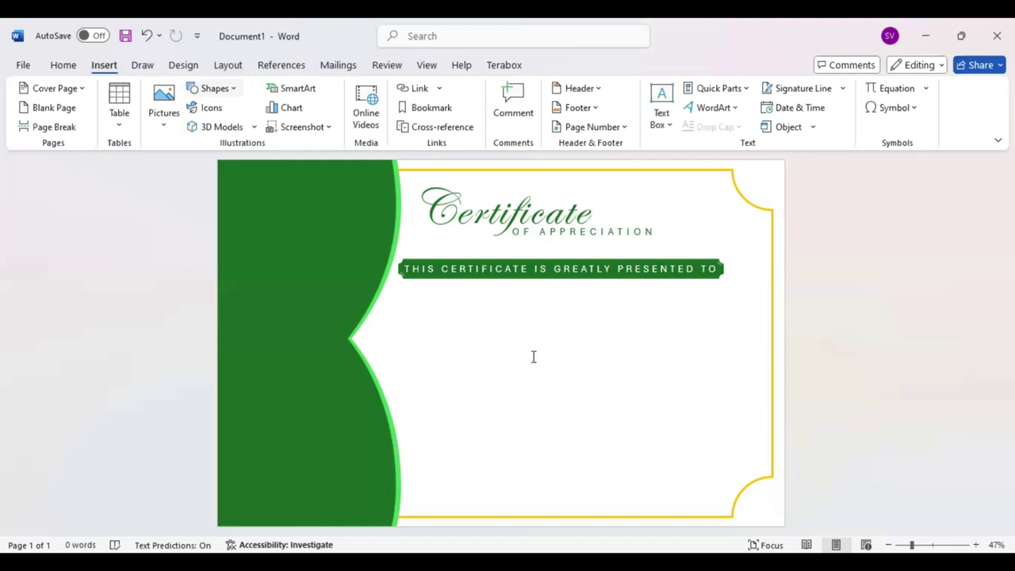
{"action": "type", "text": "Name Sur"}
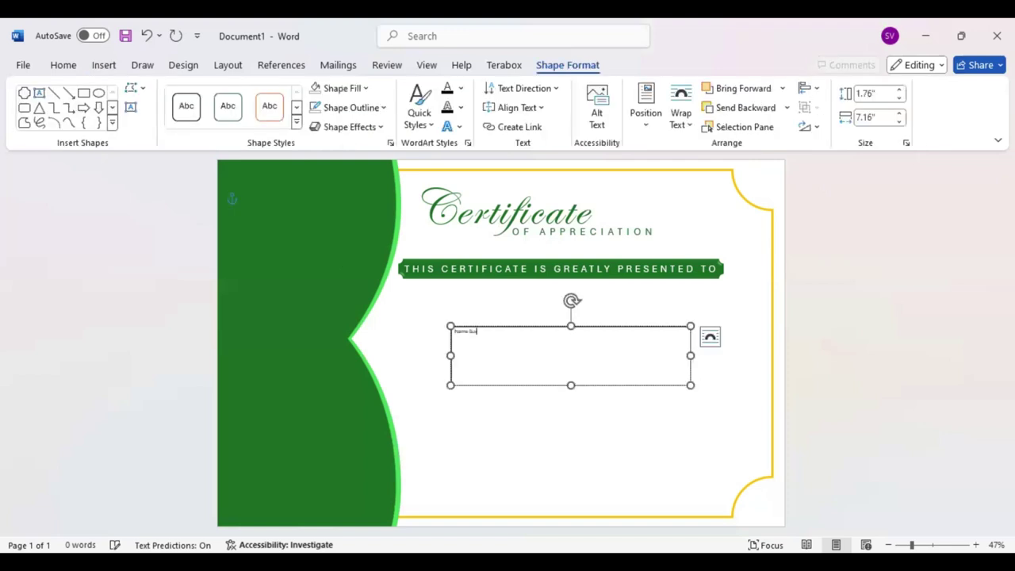
{"action": "type", "text": "name"}
{"action": "left_click_drag", "start_coordinate": [510, 337], "coordinate": [448, 337]}
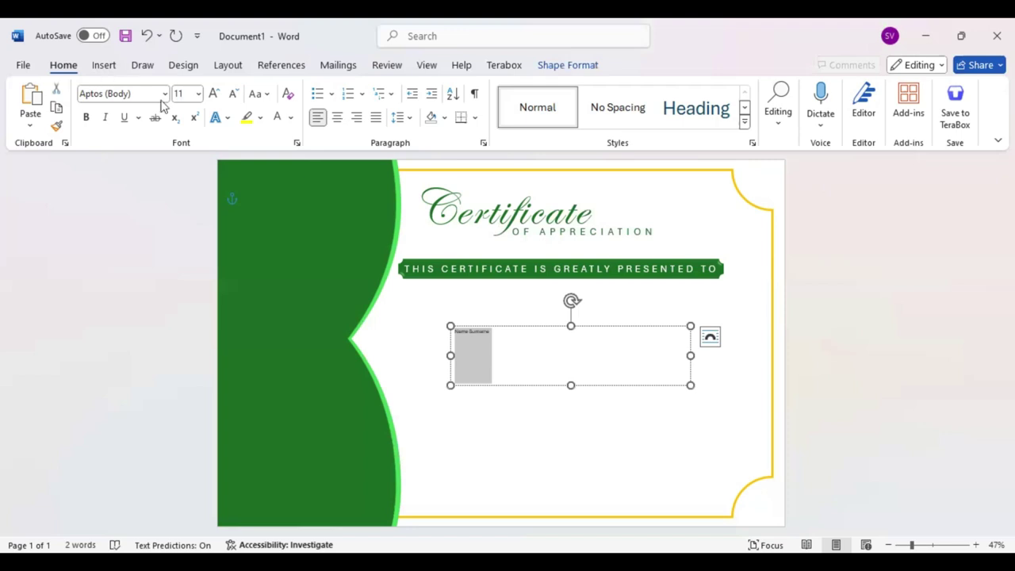
{"action": "key", "text": "ctrl+e"}
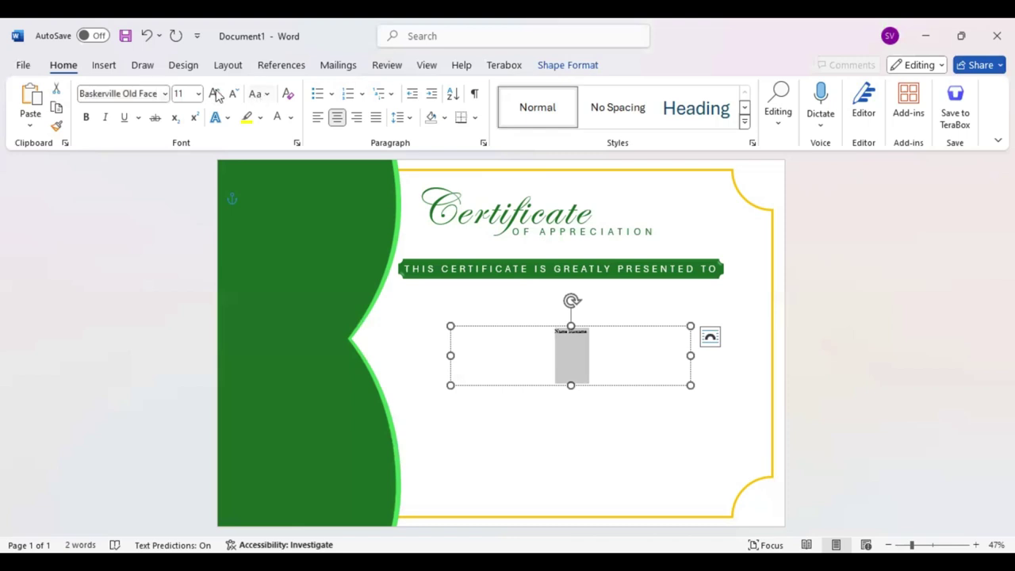
- Set the name in Baskerville Old Face at about 100 pt so it fits one line
{"action": "type", "text": "48"}
{"action": "key", "text": "Return"}
{"action": "type", "text": "110"}
{"action": "key", "text": "Return"}
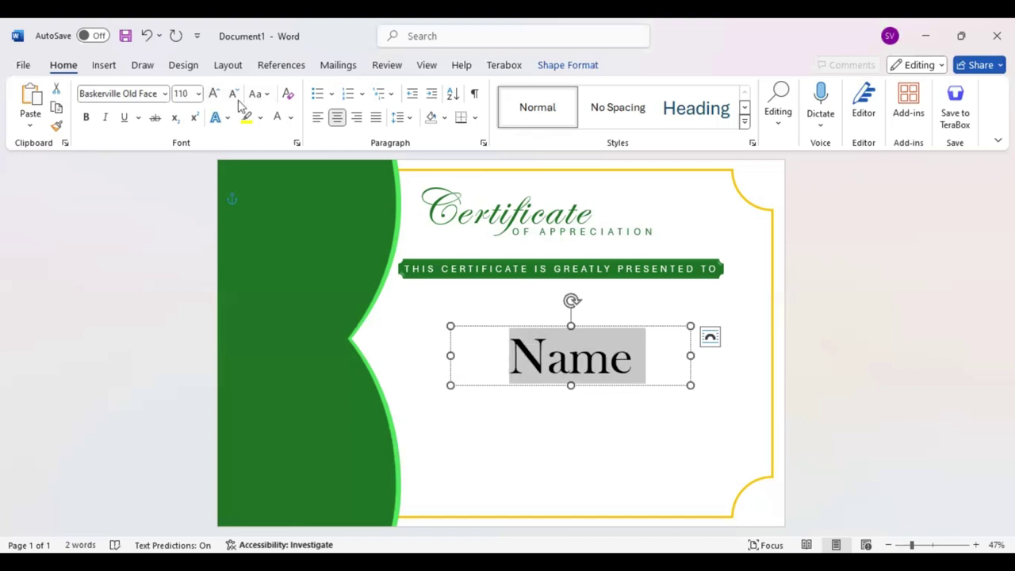
{"action": "left_click", "coordinate": [237, 100]}
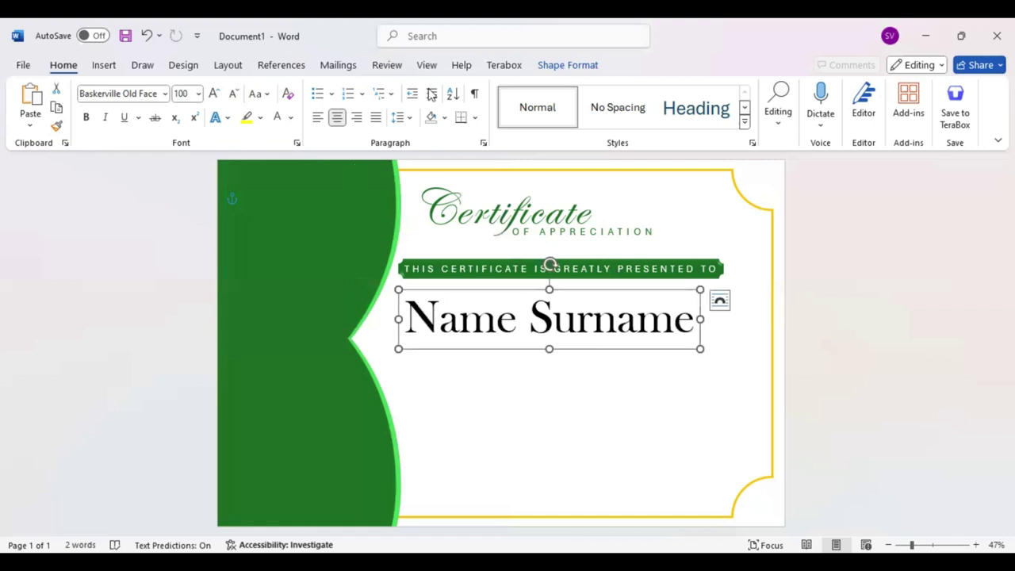
- Give the Name Surname text an inner shadow and enlarge its font size
{"action": "key", "text": "ctrl+a"}
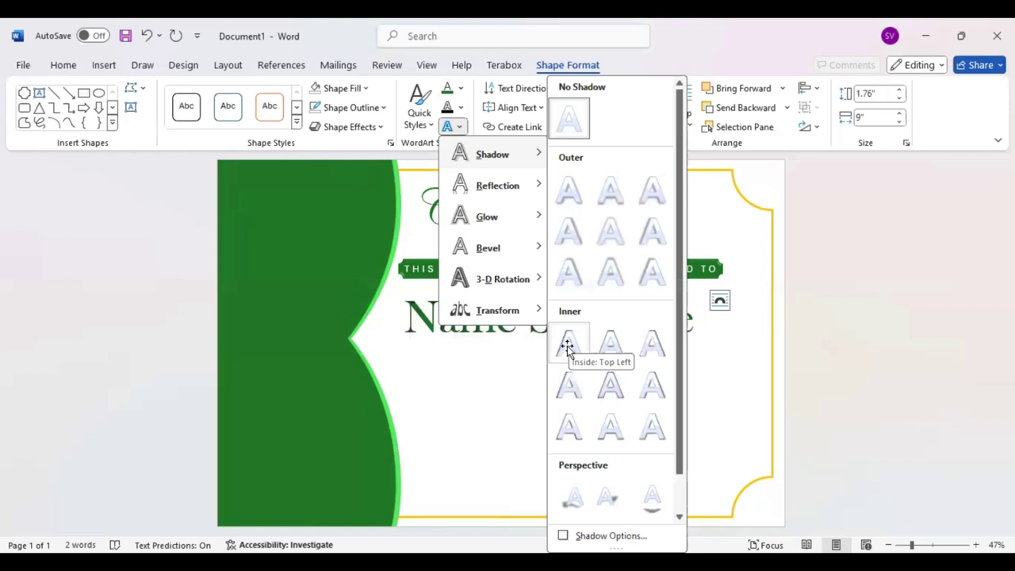
{"action": "left_click", "coordinate": [567, 346]}
{"action": "left_click", "coordinate": [62, 65]}
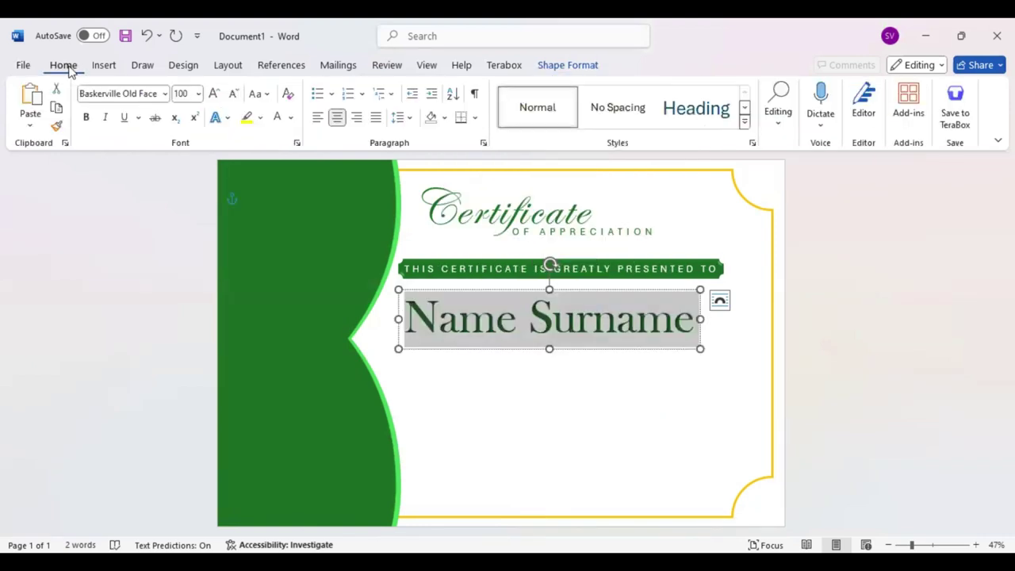
{"action": "left_click", "coordinate": [214, 93]}
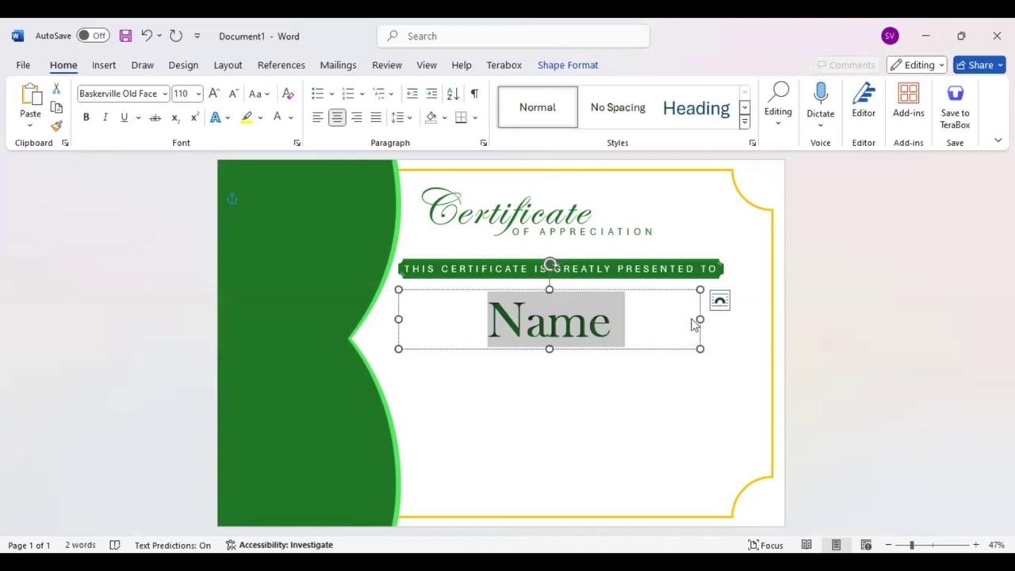
- Widen the Name Surname box to fit both words and nudge it slightly left
{"action": "left_click_drag", "start_coordinate": [695, 321], "coordinate": [725, 321]}
{"action": "key", "text": "Left"}
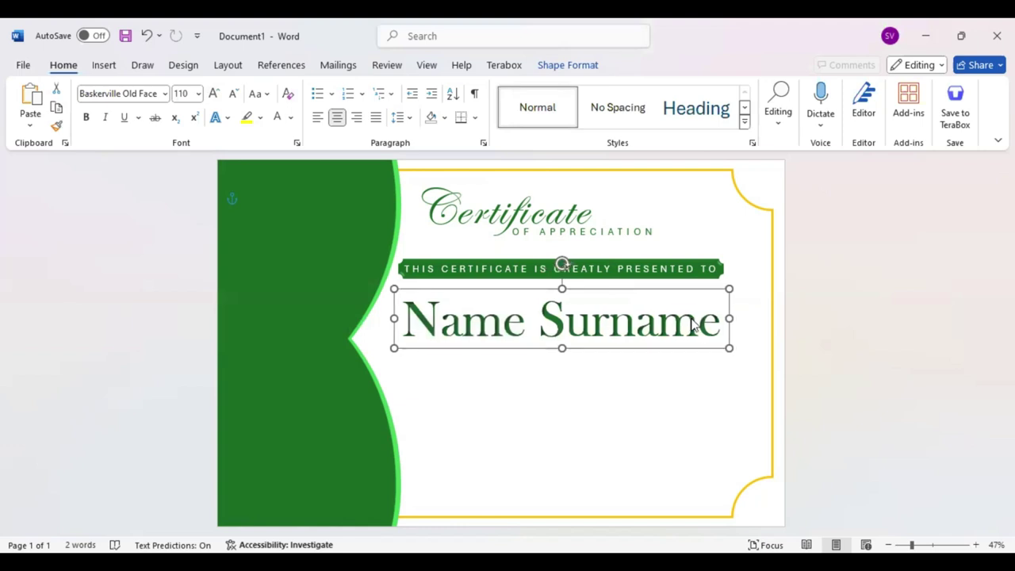
{"action": "left_click", "coordinate": [566, 404]}
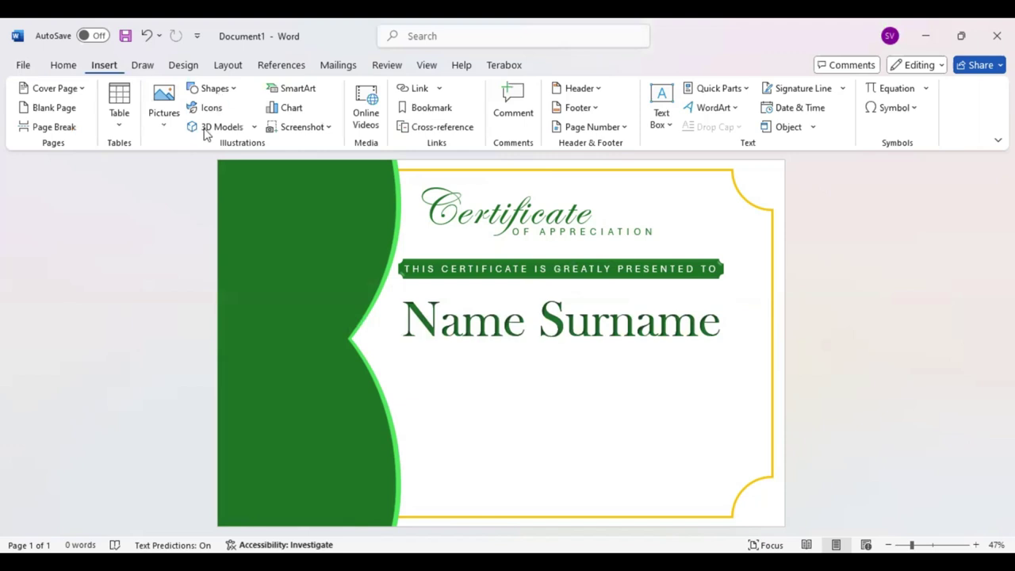
- Draw a text box below the name and fill it with =Lorem() placeholder text
{"action": "left_click_drag", "start_coordinate": [452, 366], "coordinate": [704, 444]}
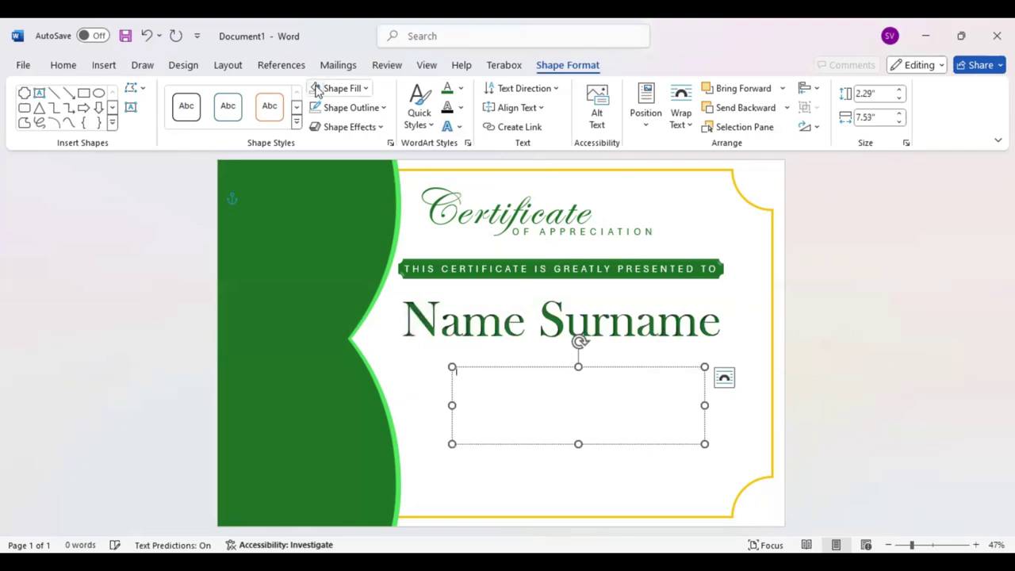
{"action": "left_click", "coordinate": [63, 64]}
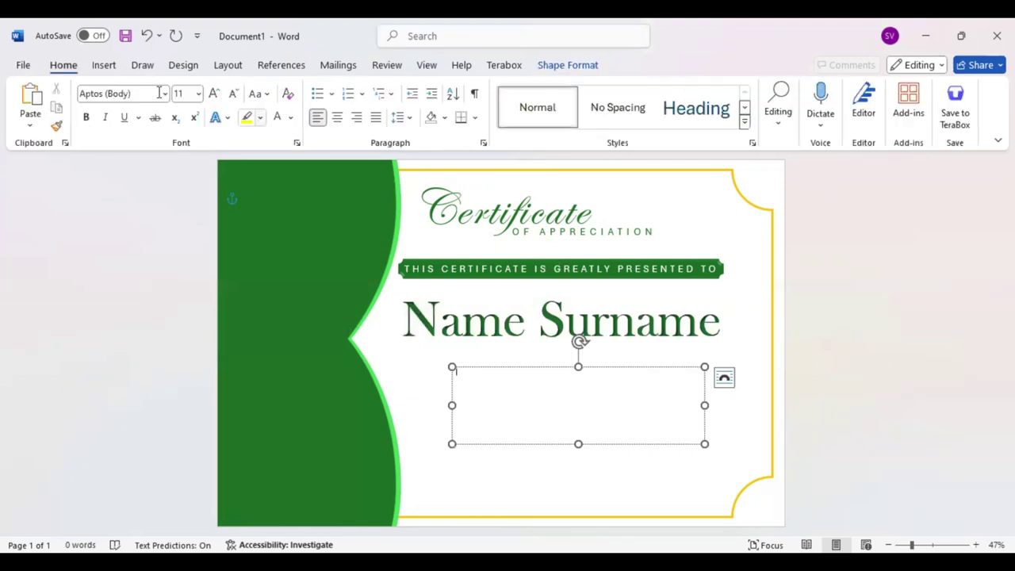
{"action": "left_click", "coordinate": [212, 94]}
{"action": "left_click", "coordinate": [213, 93]}
{"action": "left_click", "coordinate": [212, 93]}
{"action": "left_click", "coordinate": [213, 94]}
{"action": "left_click", "coordinate": [212, 93]}
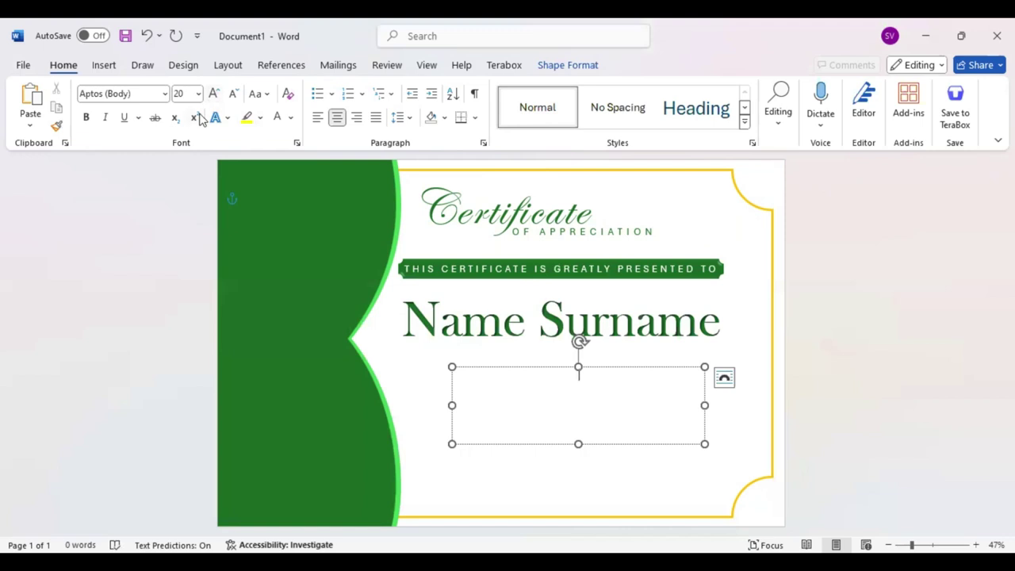
{"action": "type", "text": "="}
{"action": "type", "text": "Lorem()"}
{"action": "key", "text": "Return"}
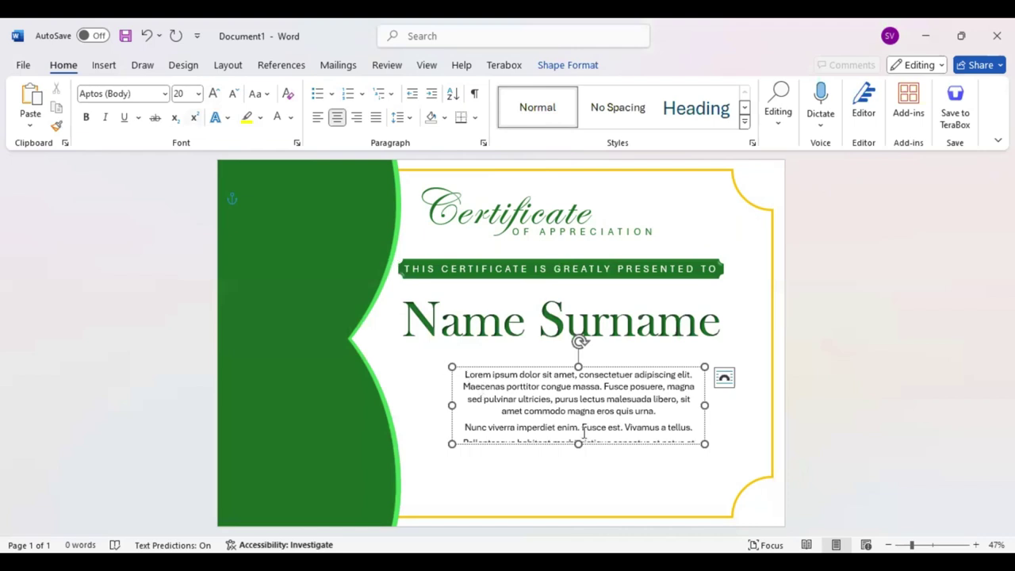
- Enlarge the placeholder paragraph to size 22 and resize its box so lines rewrap
{"action": "key", "text": "ctrl+a"}
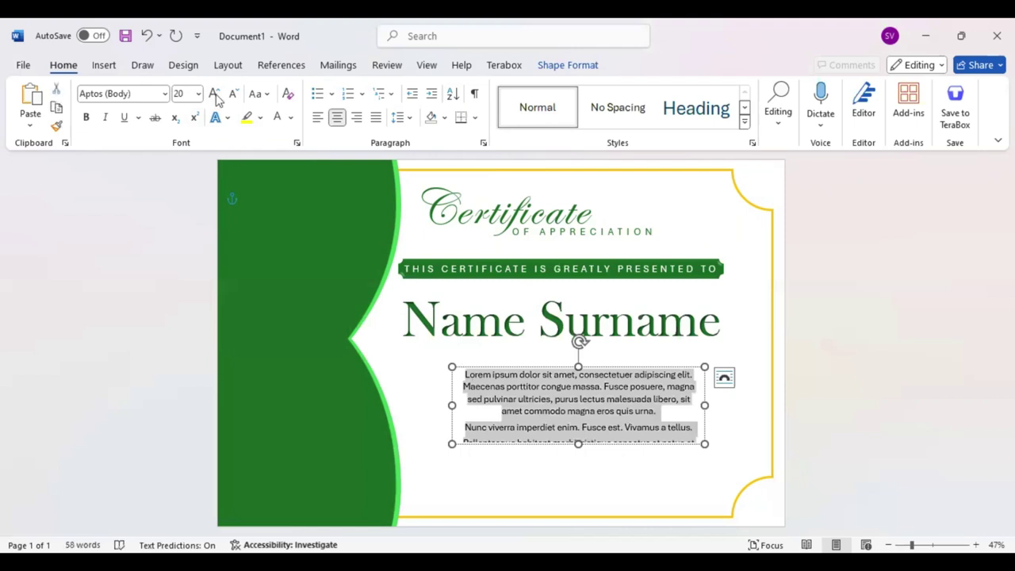
{"action": "key", "text": "ctrl+shift+period"}
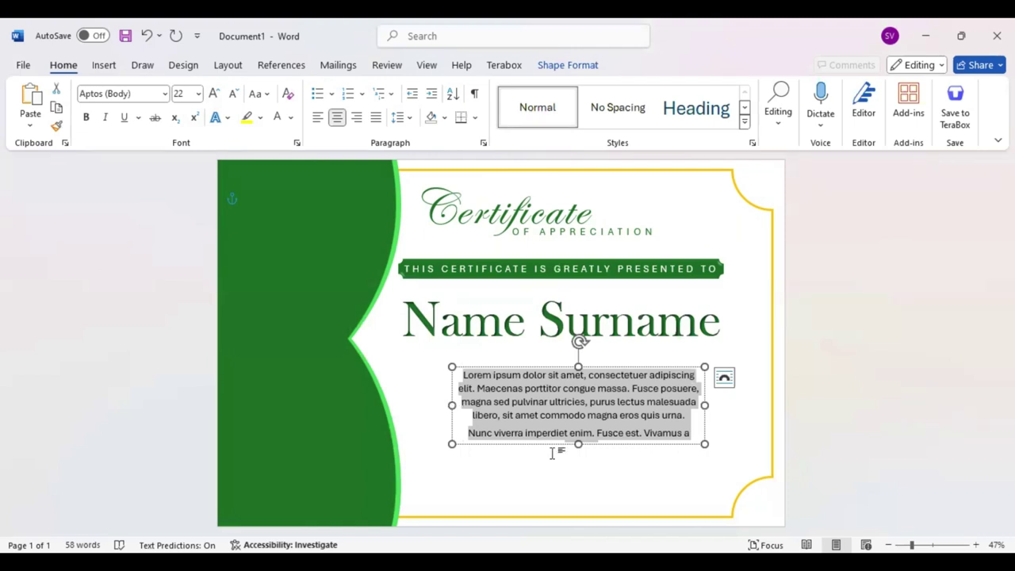
{"action": "left_click_drag", "start_coordinate": [452, 405], "coordinate": [395, 406]}
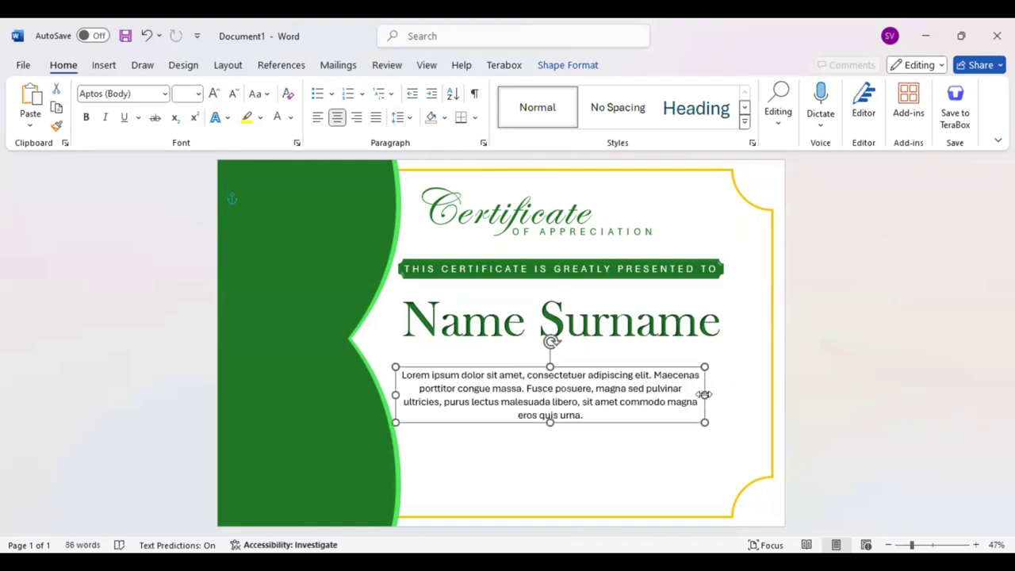
{"action": "left_click_drag", "start_coordinate": [704, 394], "coordinate": [708, 394]}
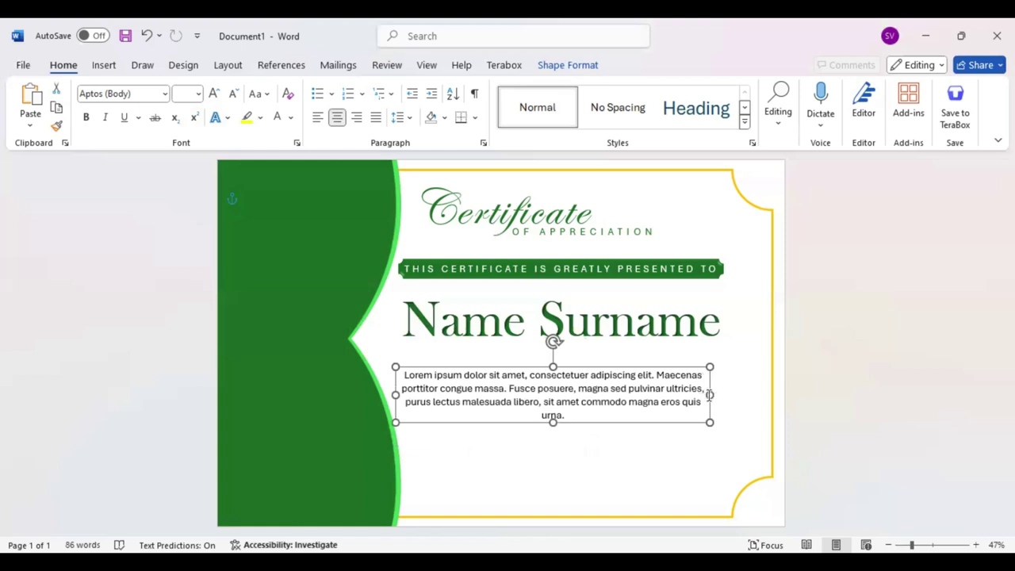
{"action": "left_click_drag", "start_coordinate": [708, 393], "coordinate": [703, 394]}
- Position the paragraph box under Name Surname and nudge the name box up slightly
{"action": "left_click_drag", "start_coordinate": [599, 426], "coordinate": [610, 399]}
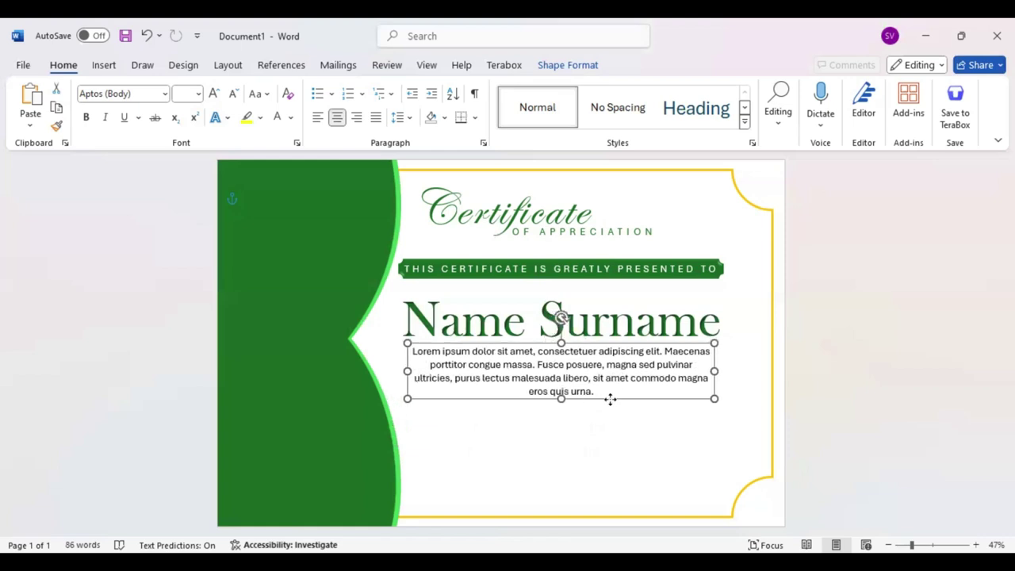
{"action": "key", "text": "Left"}
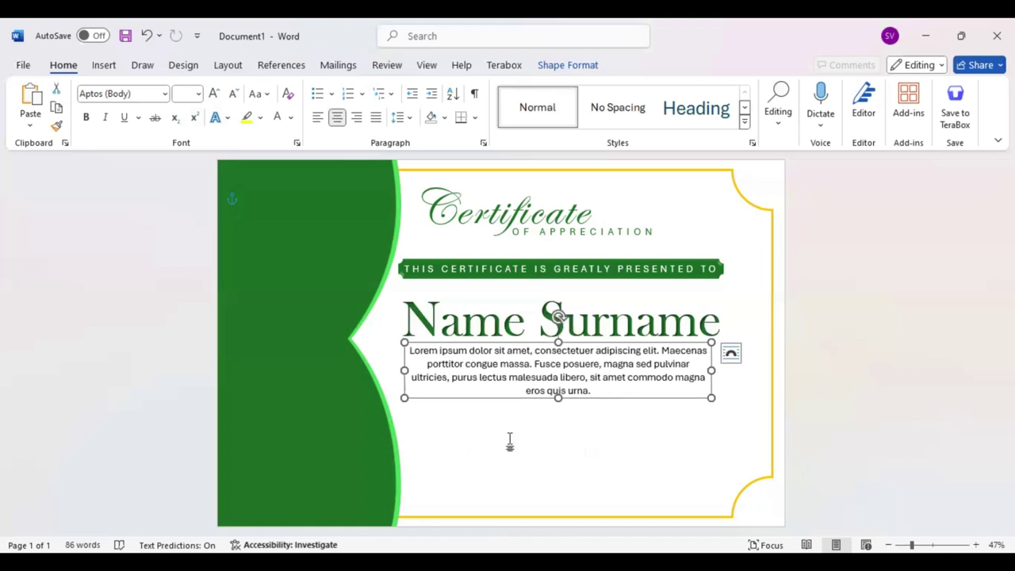
{"action": "key", "text": "Down"}
{"action": "key", "text": "Down"}
{"action": "key", "text": "Down"}
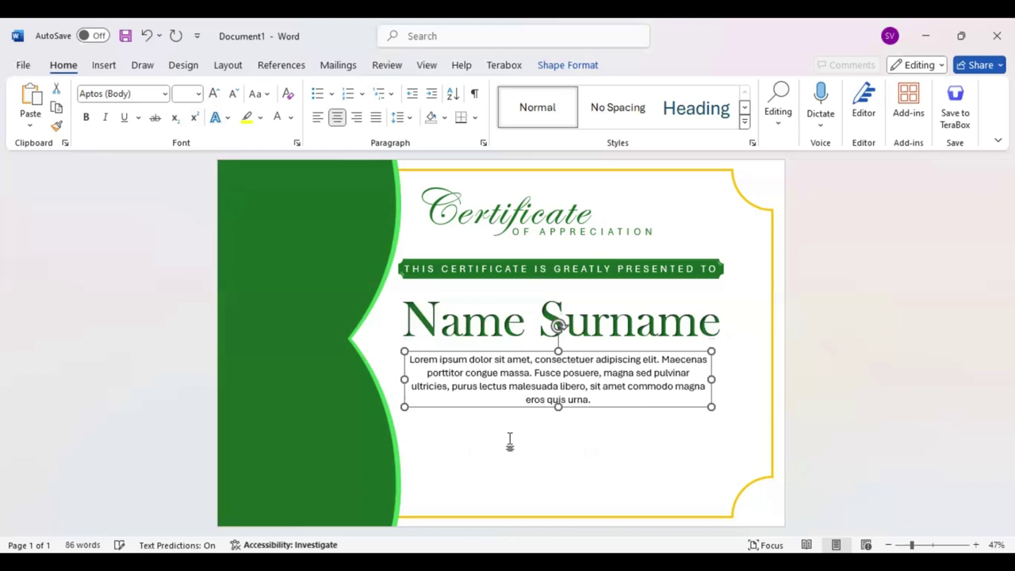
{"action": "key", "text": "Down"}
{"action": "key", "text": "Down"}
{"action": "key", "text": "Down"}
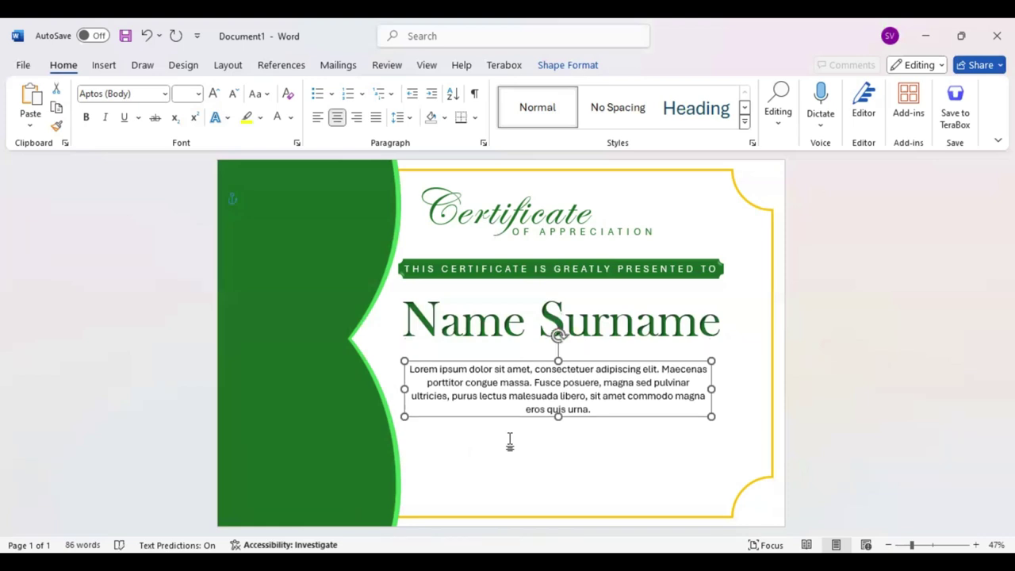
{"action": "key", "text": "Tab"}
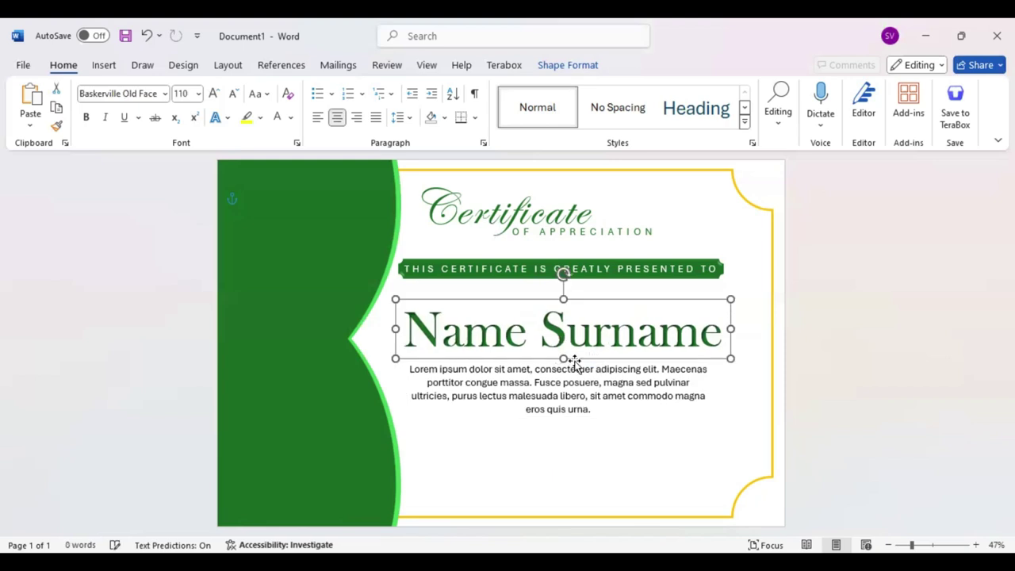
{"action": "key", "text": "Up"}
{"action": "left_click", "coordinate": [265, 167]}
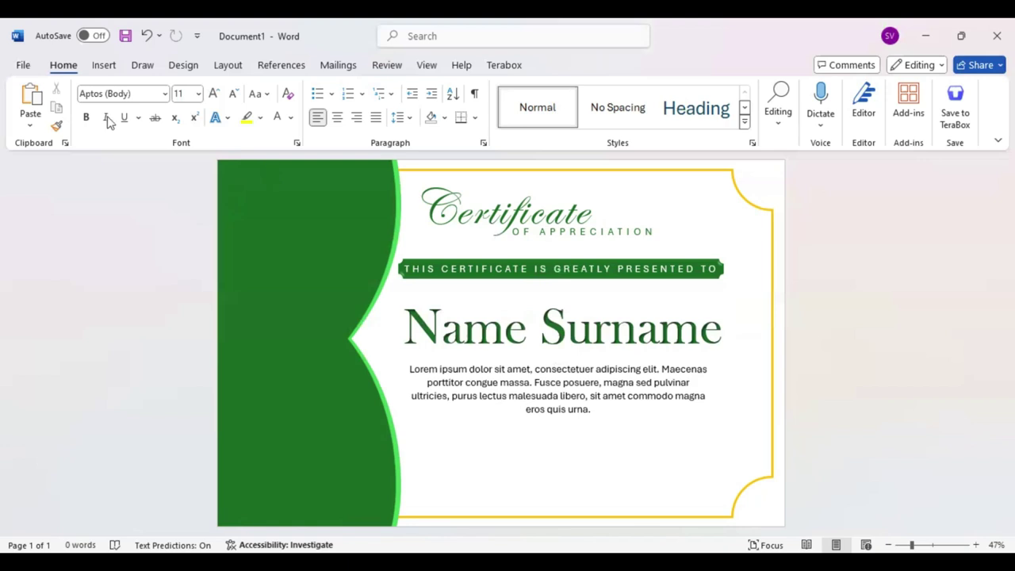
- Draw a short horizontal line below the paragraph, colour it green, and nudge it down
{"action": "left_click", "coordinate": [103, 67]}
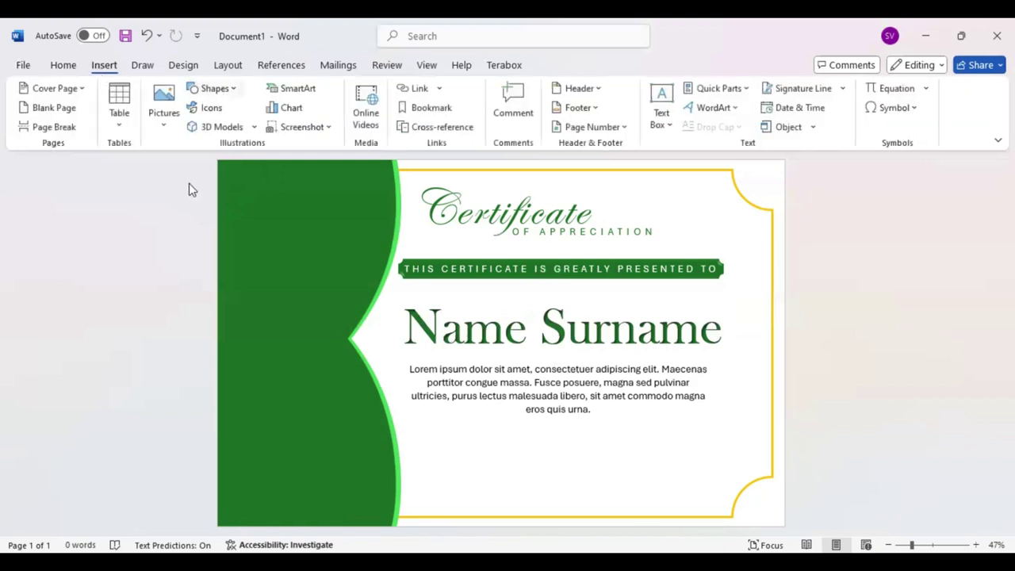
{"action": "key", "text": "alt+n"}
{"action": "key", "text": "s"}
{"action": "key", "text": "h"}
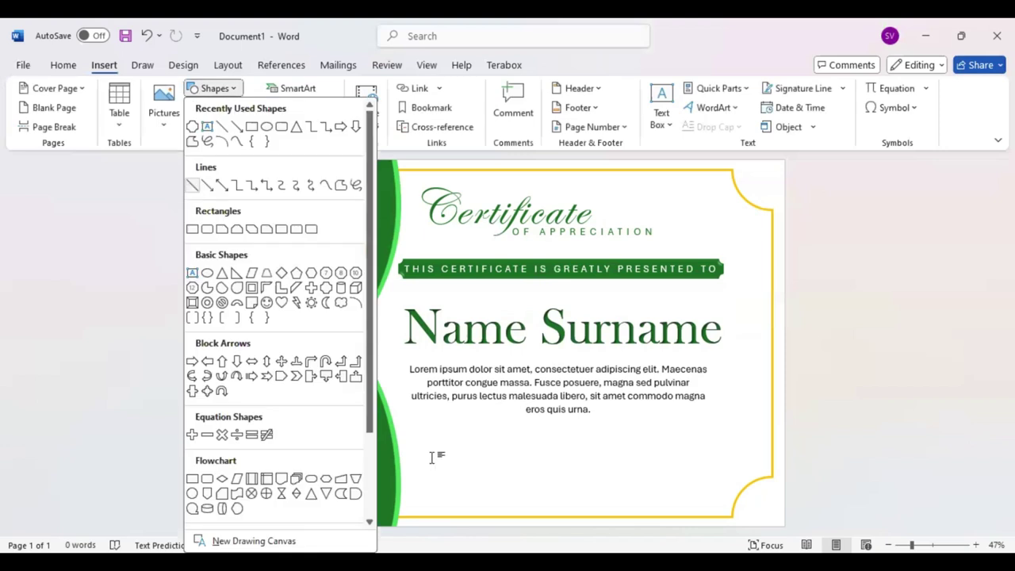
{"action": "key", "text": "Escape"}
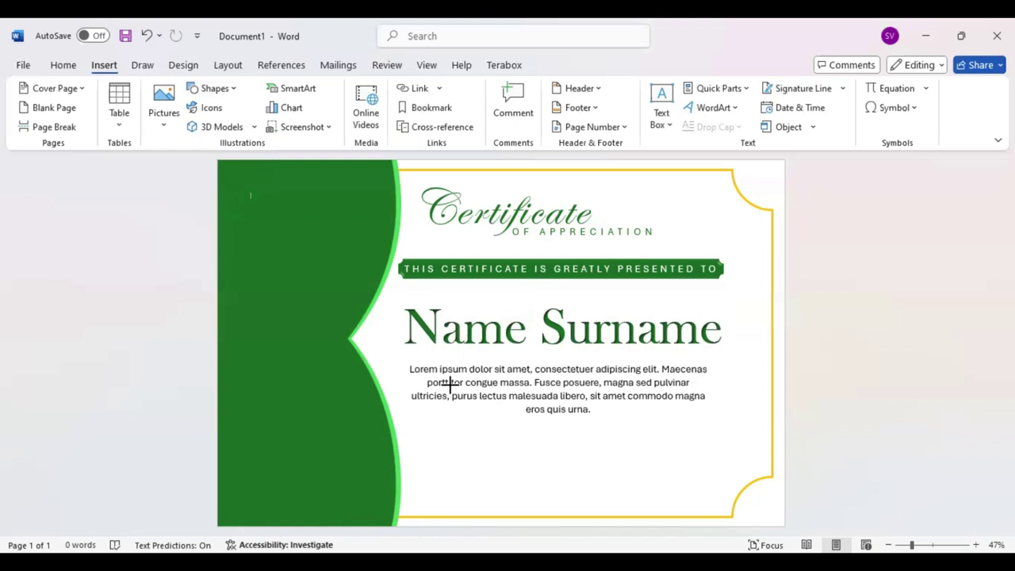
{"action": "left_click_drag", "start_coordinate": [429, 460], "coordinate": [511, 460]}
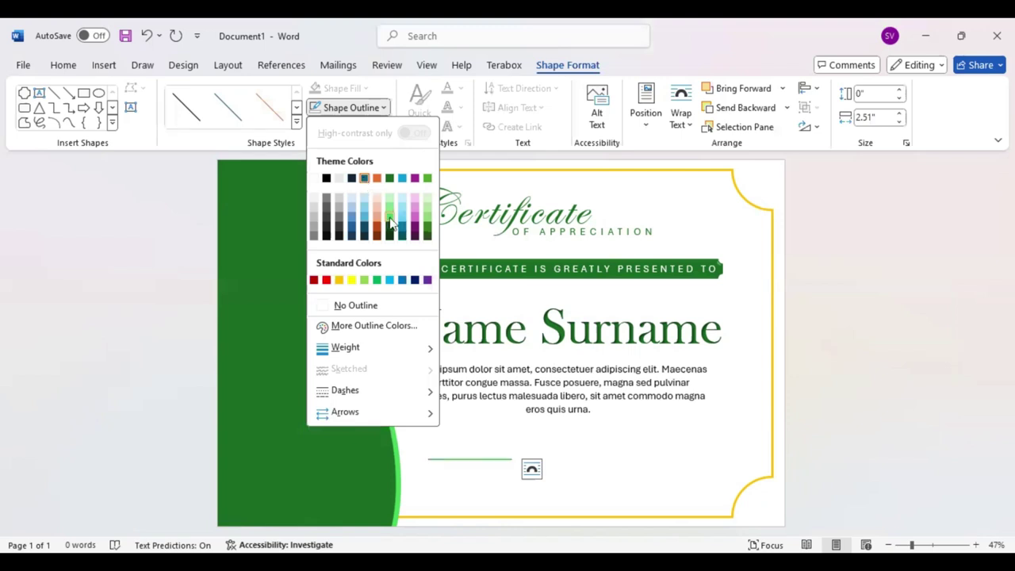
{"action": "left_click", "coordinate": [514, 460]}
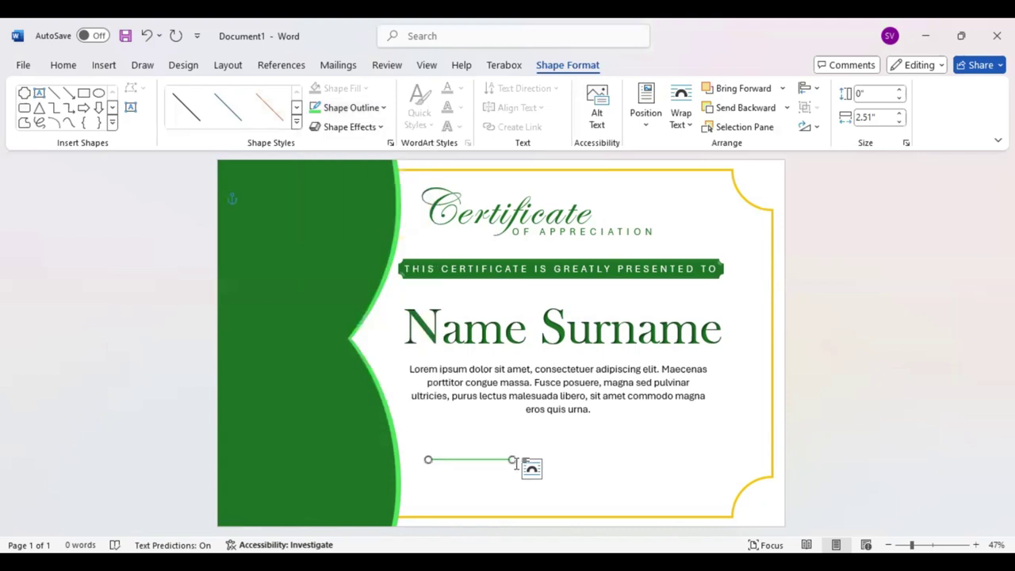
{"action": "key", "text": "Down"}
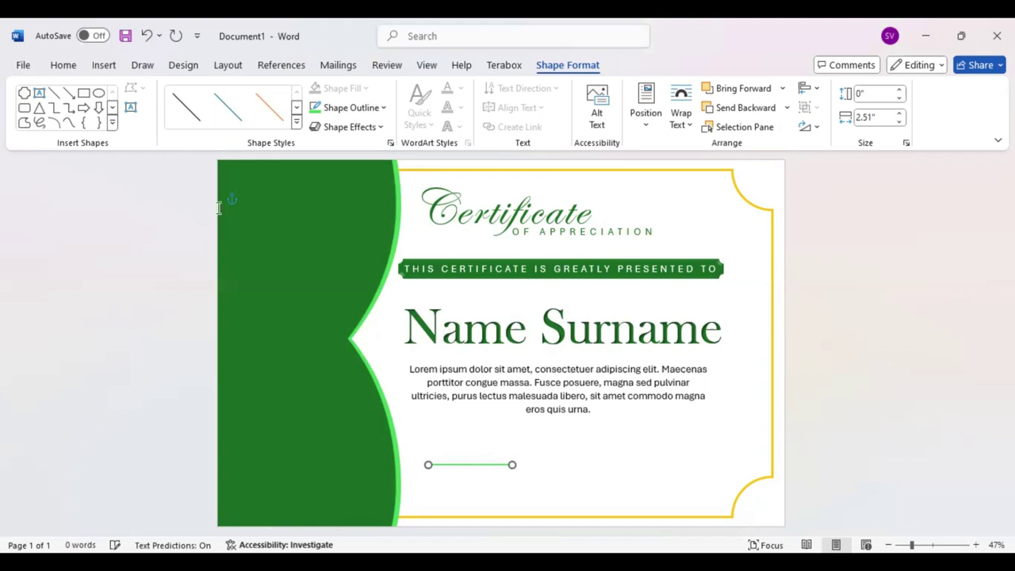
- Paste a copy of the green line at right and add a size 16 'Signature' label under the left line
{"action": "key", "text": "ctrl+v"}
{"action": "left_click", "coordinate": [39, 93]}
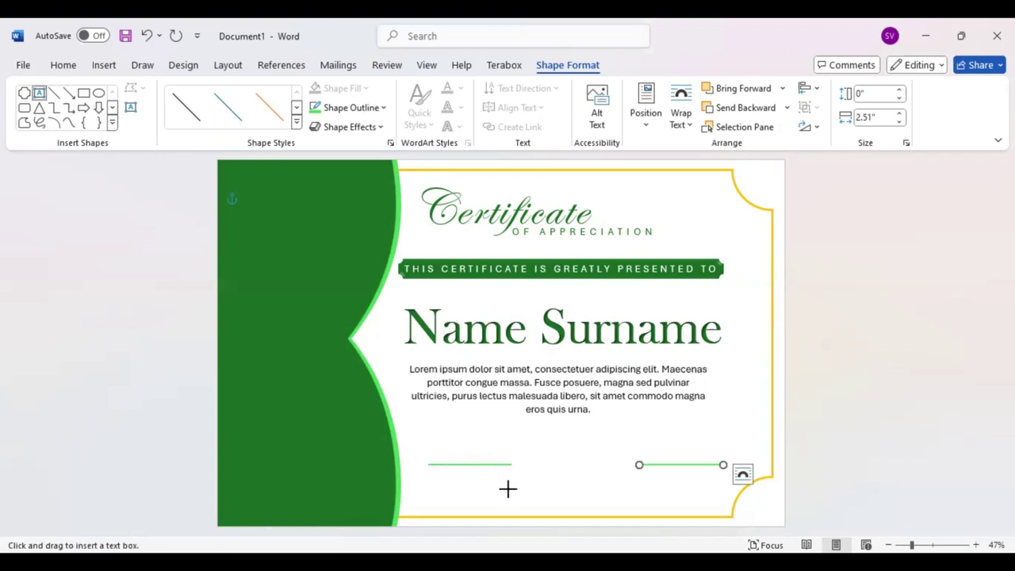
{"action": "left_click_drag", "start_coordinate": [444, 471], "coordinate": [509, 489]}
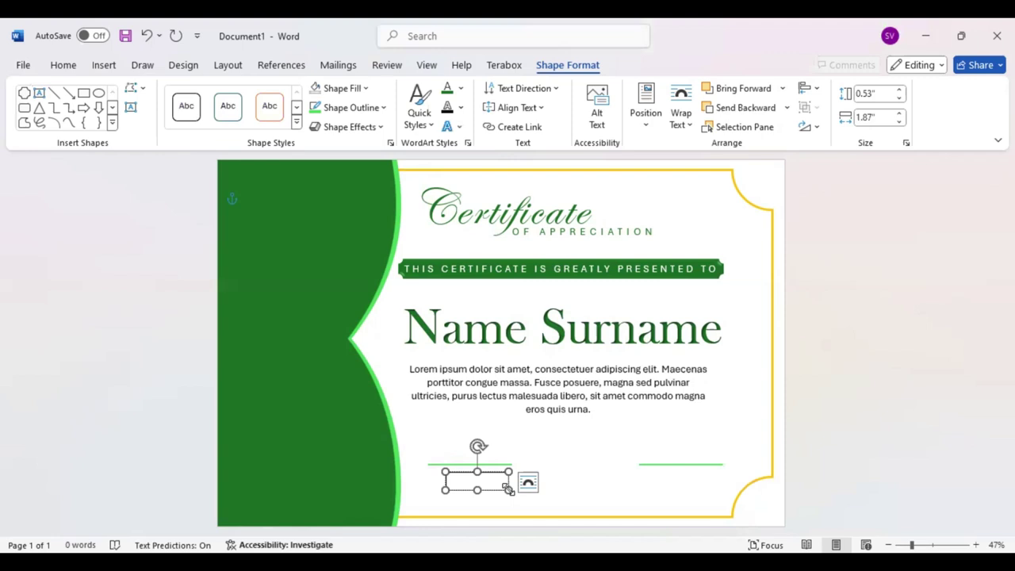
{"action": "type", "text": "Signa"}
{"action": "type", "text": "ture"}
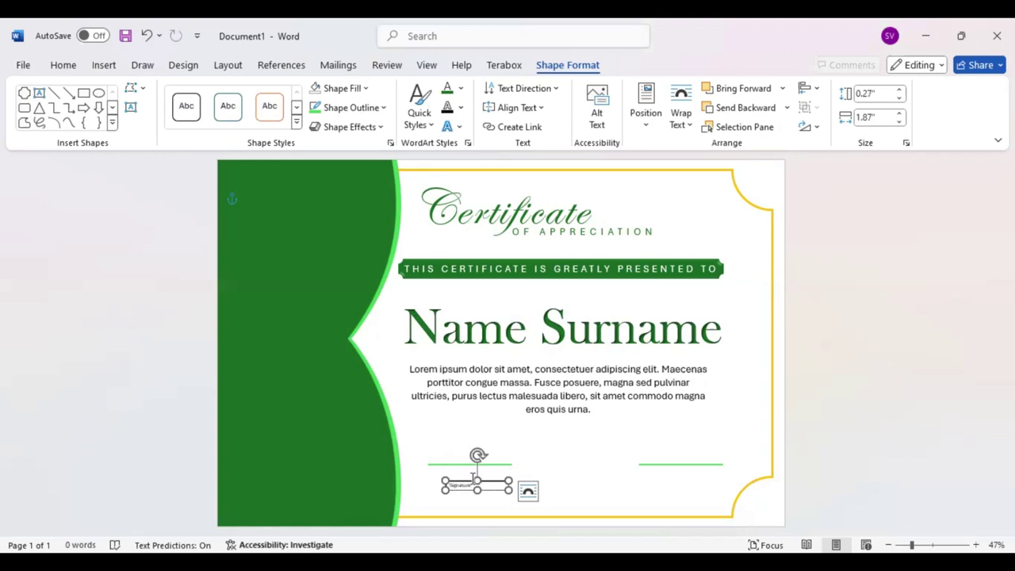
{"action": "left_click_drag", "start_coordinate": [476, 473], "coordinate": [477, 471]}
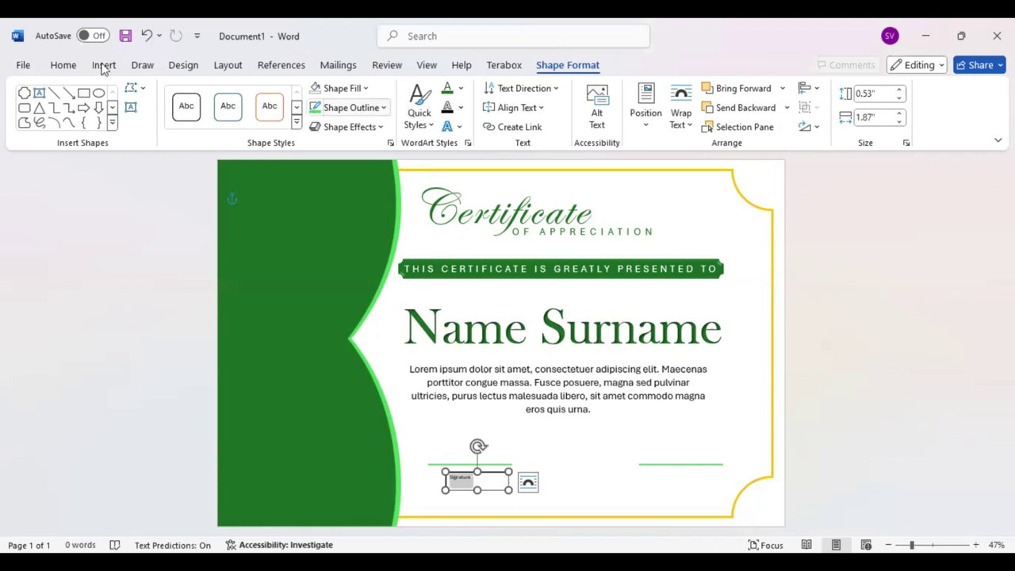
{"action": "key", "text": "ctrl+z"}
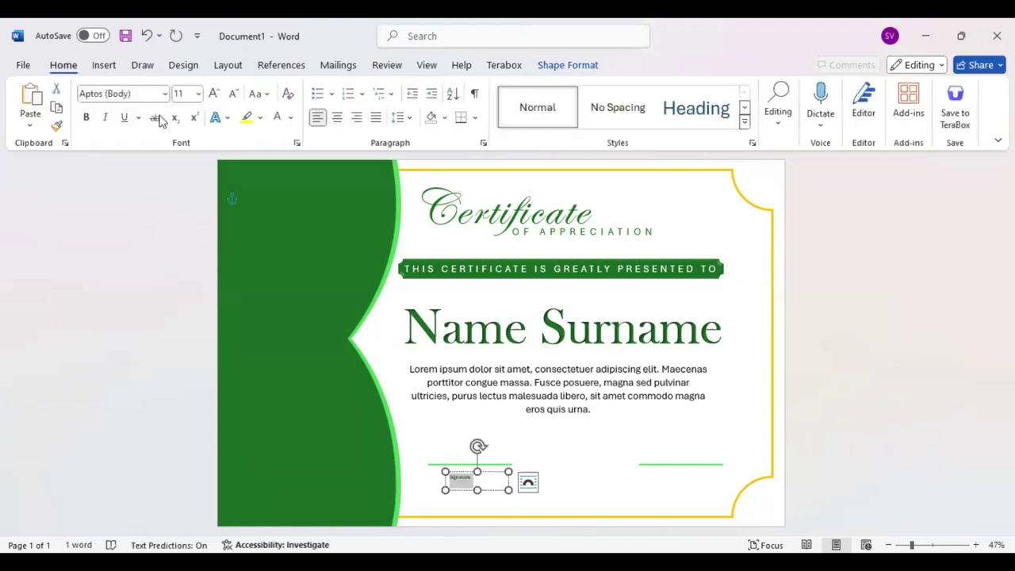
{"action": "left_click", "coordinate": [214, 93]}
{"action": "left_click", "coordinate": [214, 94]}
{"action": "left_click", "coordinate": [214, 94]}
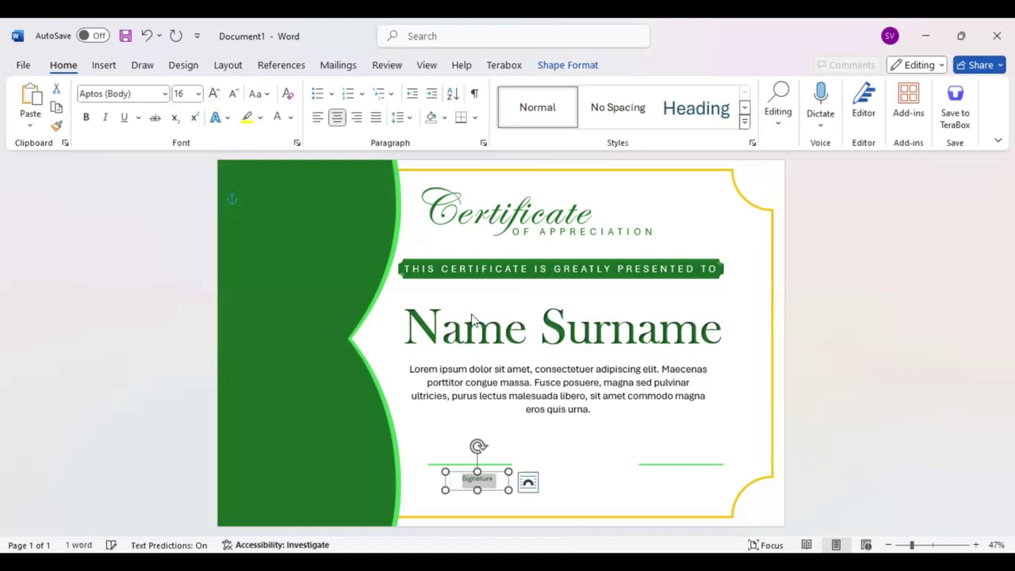
{"action": "left_click", "coordinate": [482, 481]}
- Place a copy of the SIGNATURE label under the right line and turn the body text green
{"action": "mouse_move", "coordinate": [483, 480]}
{"action": "left_mouse_down"}
{"action": "mouse_move", "coordinate": [474, 474]}
{"action": "mouse_move", "coordinate": [485, 483]}
{"action": "left_mouse_up"}
{"action": "key", "text": "ctrl+z"}
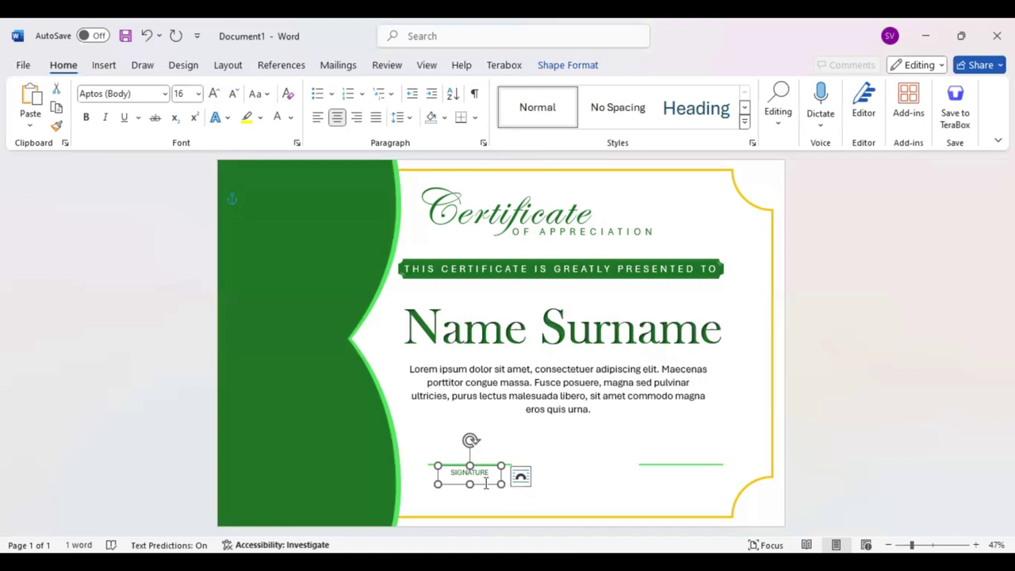
{"action": "left_click_drag", "start_coordinate": [486, 483], "coordinate": [701, 486]}
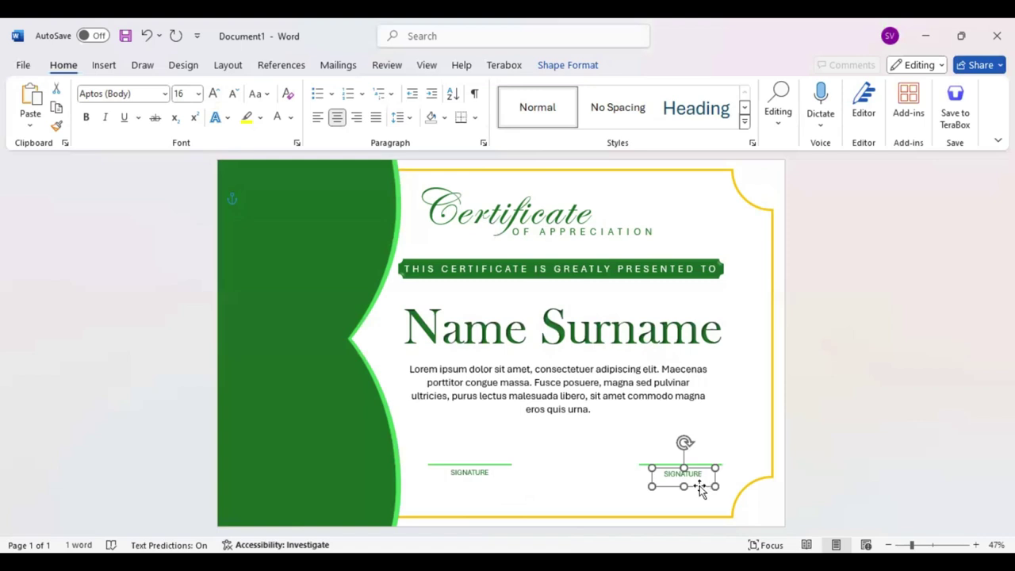
{"action": "left_click_drag", "start_coordinate": [700, 486], "coordinate": [697, 484]}
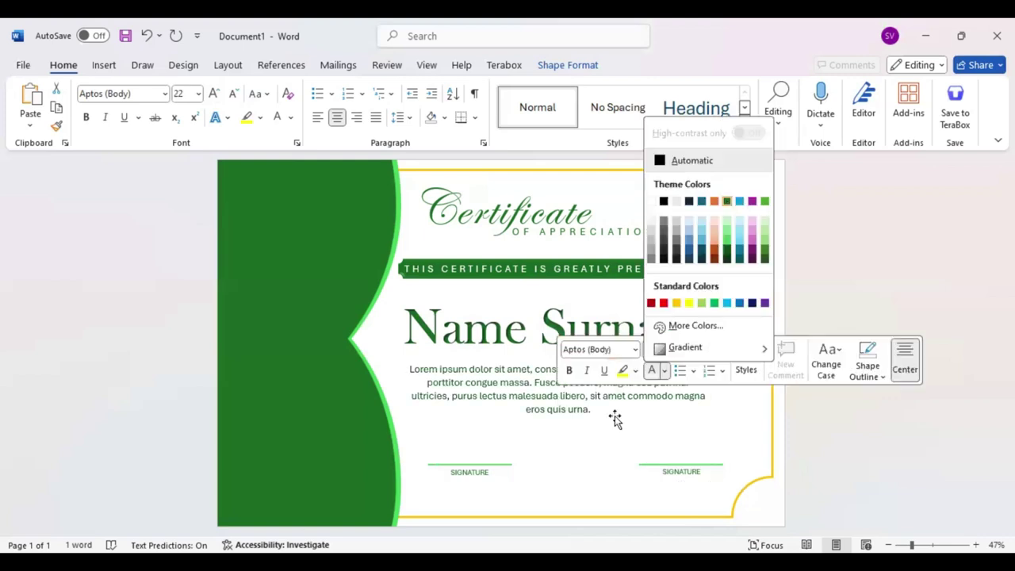
{"action": "left_click", "coordinate": [615, 418]}
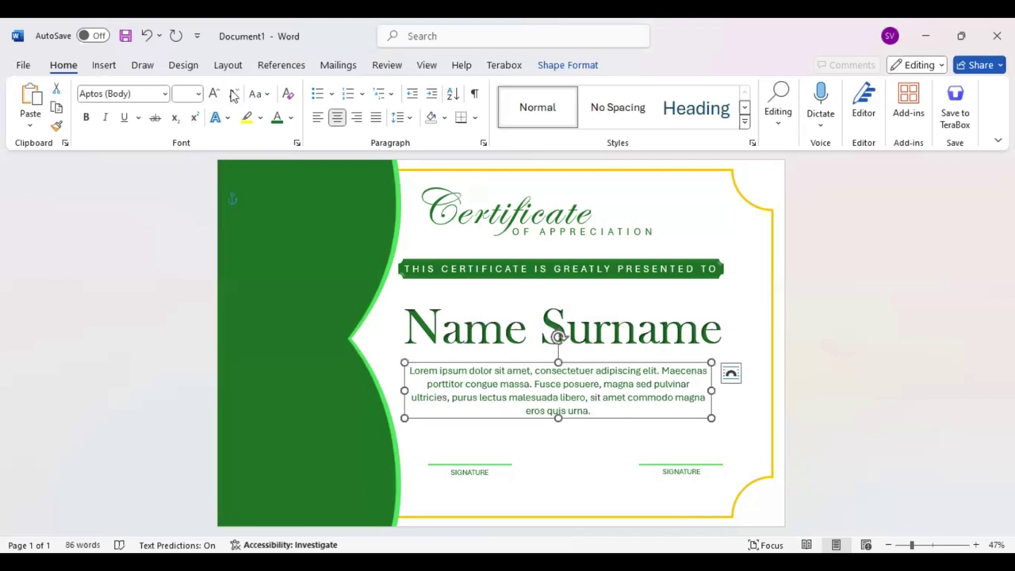
- Draw a starburst seal and position it, enlarged, on the green panel's curved edge
{"action": "scroll", "coordinate": [328, 404], "scroll_direction": "down", "scroll_amount": 3}
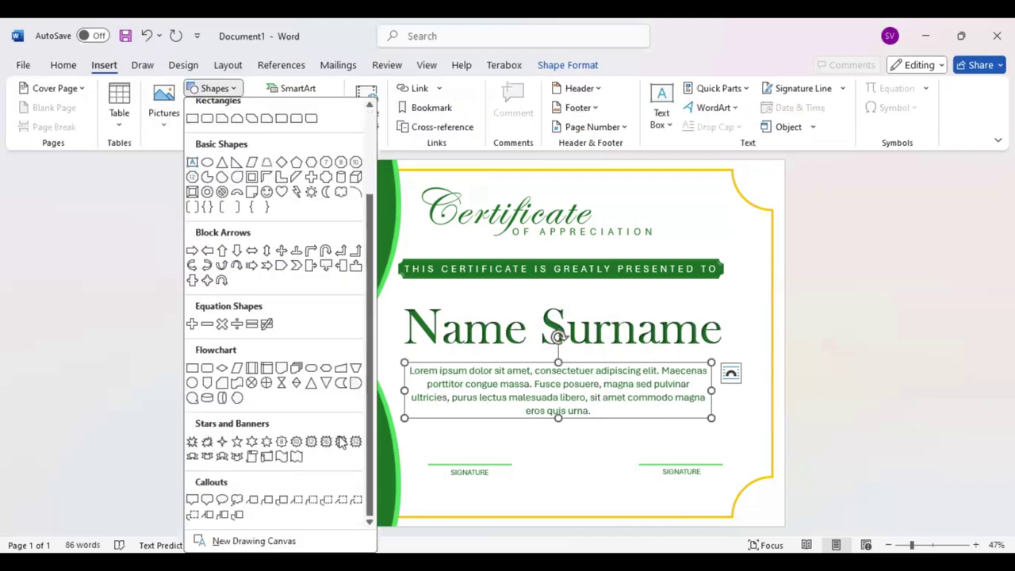
{"action": "left_click_drag", "start_coordinate": [301, 315], "coordinate": [391, 395]}
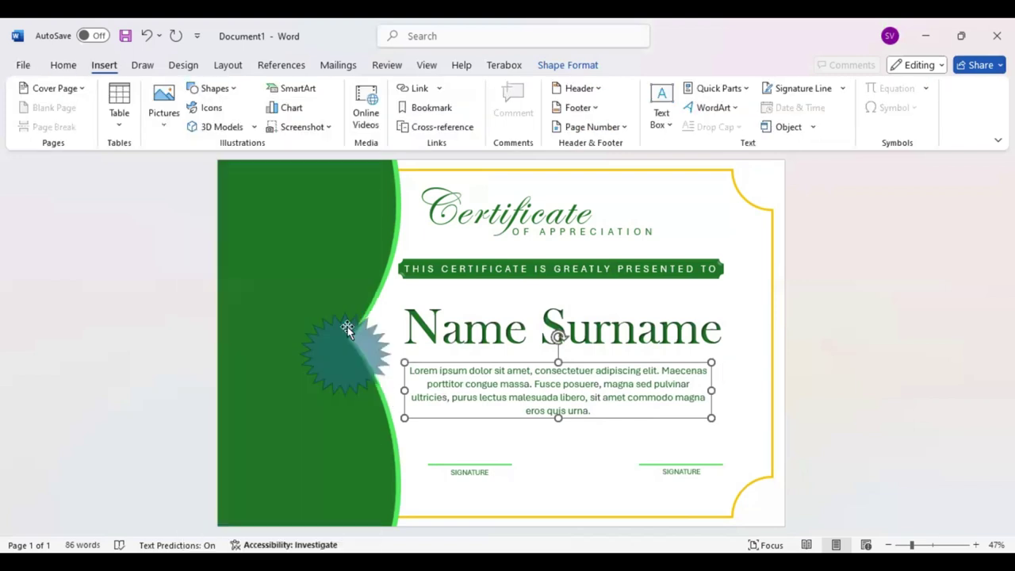
{"action": "left_click_drag", "start_coordinate": [346, 327], "coordinate": [294, 306]}
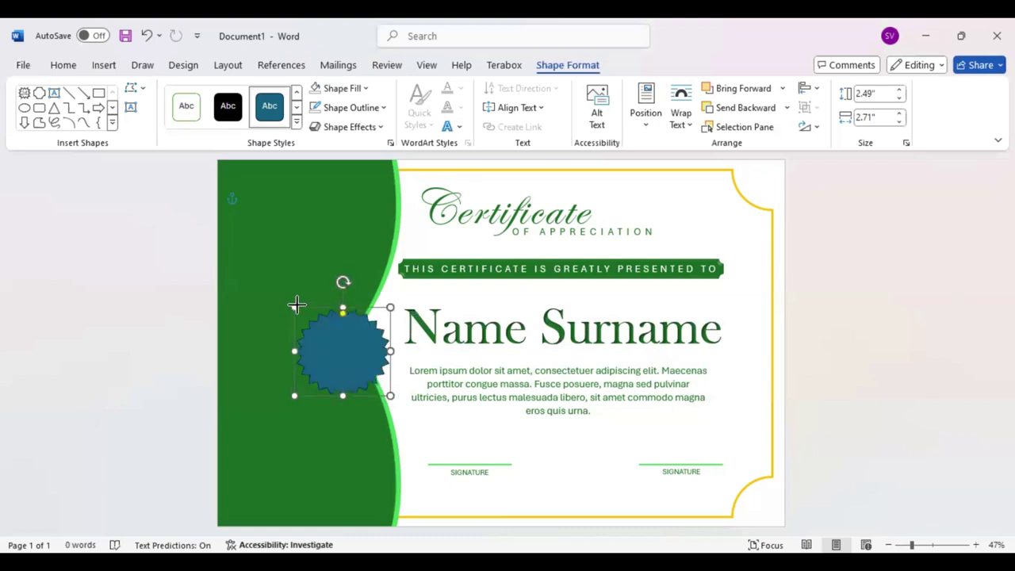
{"action": "left_click_drag", "start_coordinate": [341, 342], "coordinate": [356, 367]}
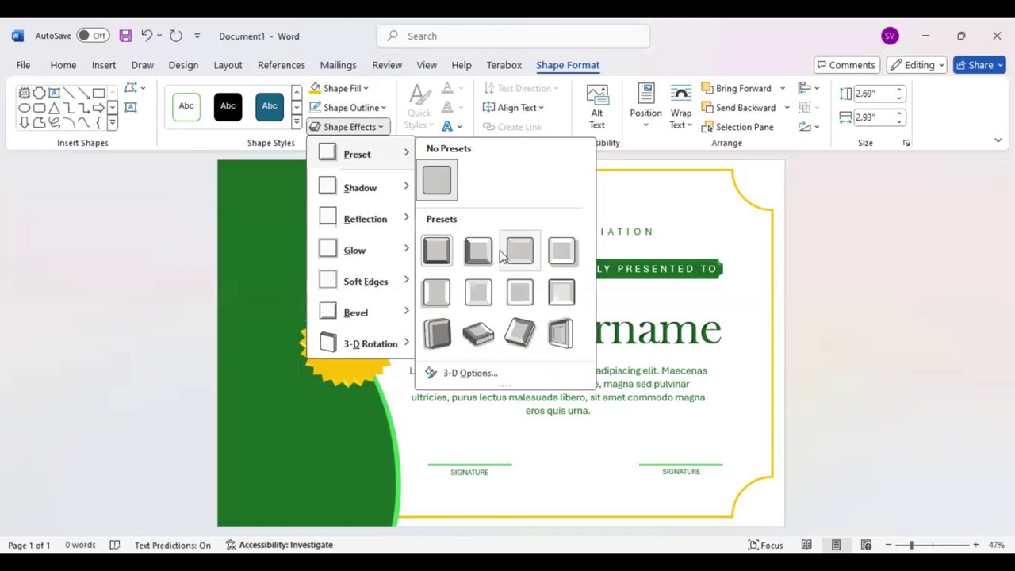
- Draw an oval circle over the starburst and centre it on the seal
{"action": "left_click", "coordinate": [112, 127]}
{"action": "left_click", "coordinate": [112, 127]}
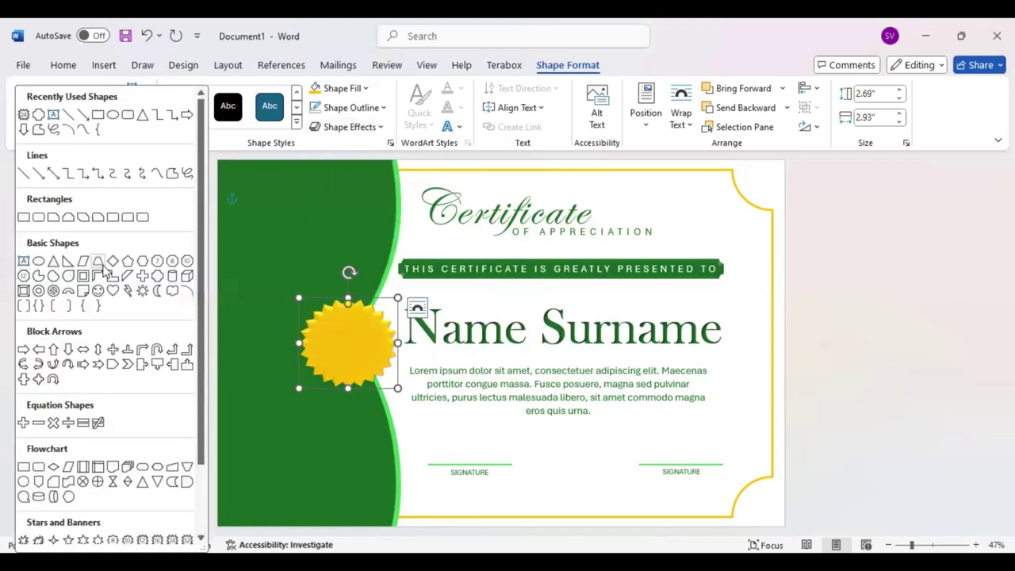
{"action": "left_click", "coordinate": [22, 481]}
{"action": "left_click_drag", "start_coordinate": [333, 326], "coordinate": [395, 373]}
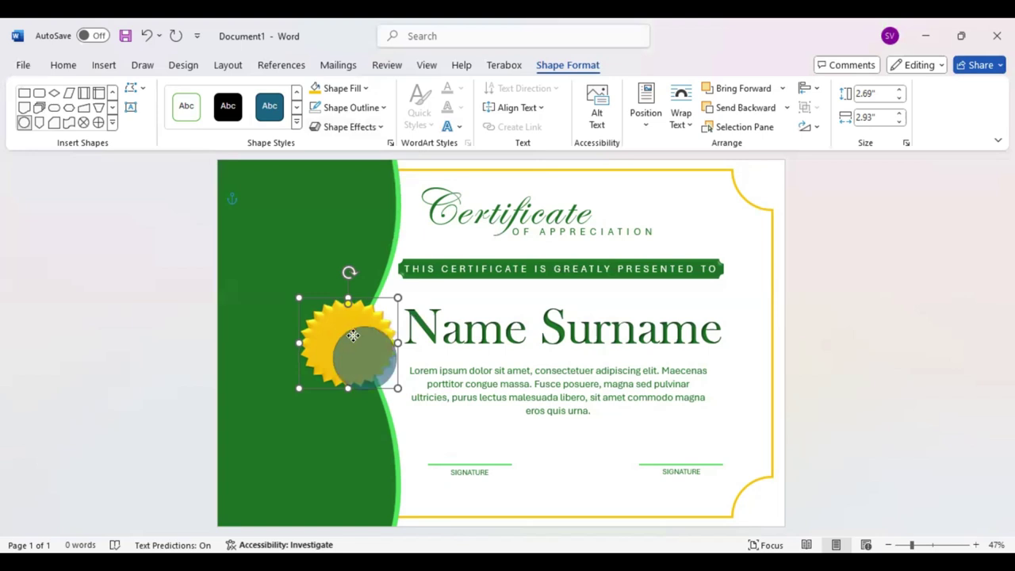
{"action": "left_click_drag", "start_coordinate": [353, 337], "coordinate": [348, 337]}
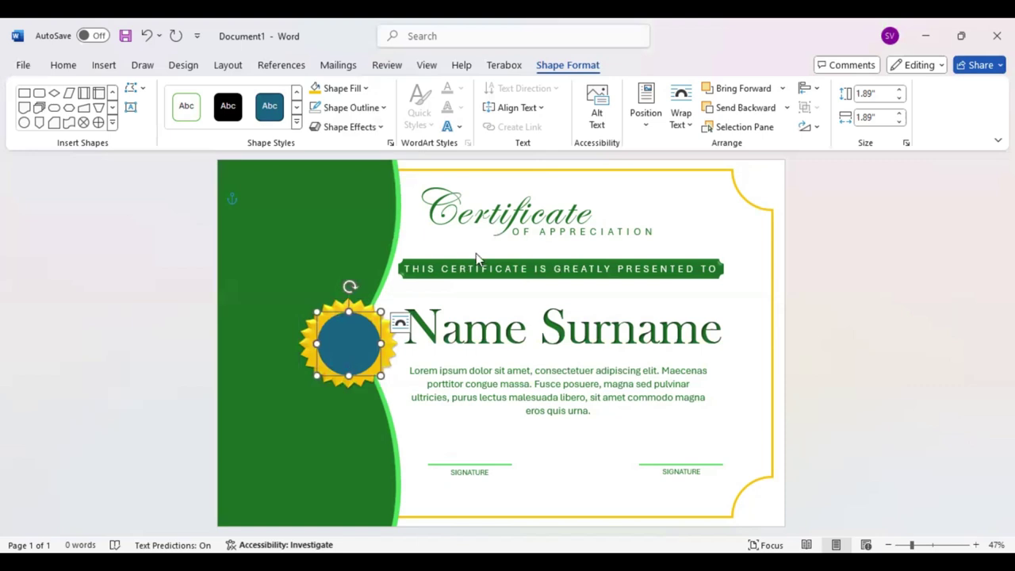
- Add a text box reading 'Best', make it bold and larger, and move it onto the seal
{"action": "left_click", "coordinate": [131, 108]}
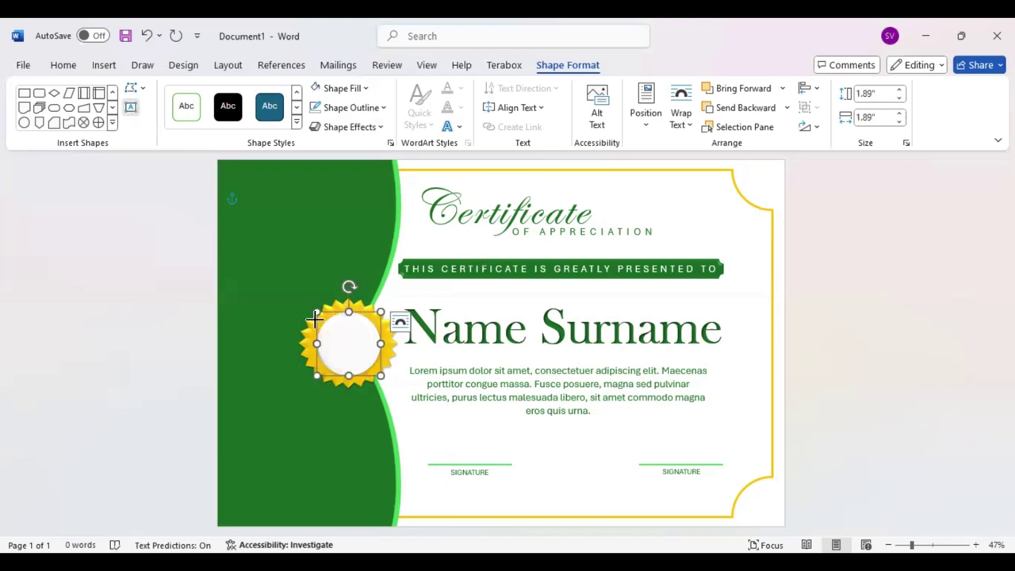
{"action": "left_click_drag", "start_coordinate": [274, 248], "coordinate": [397, 268]}
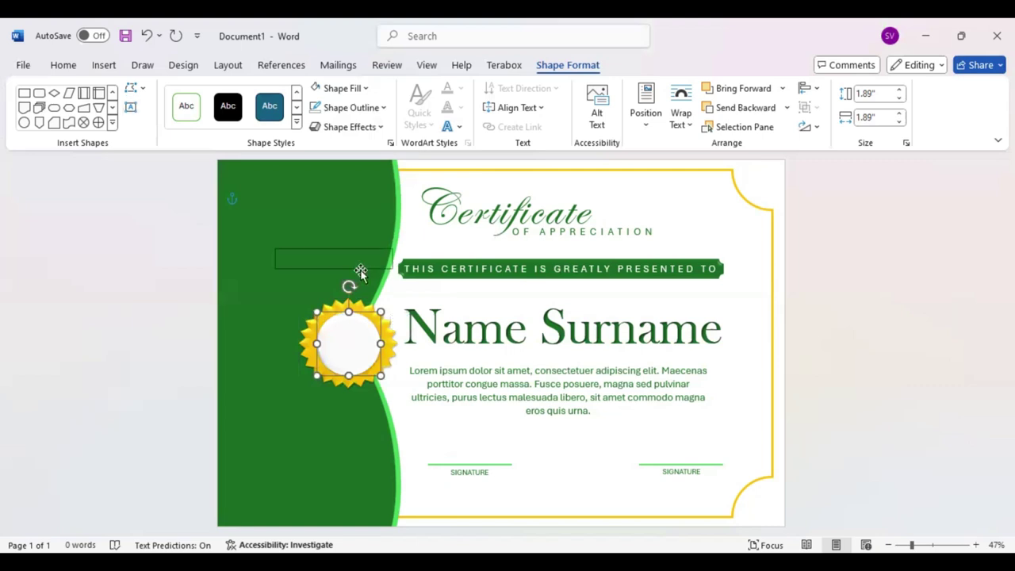
{"action": "type", "text": "Best"}
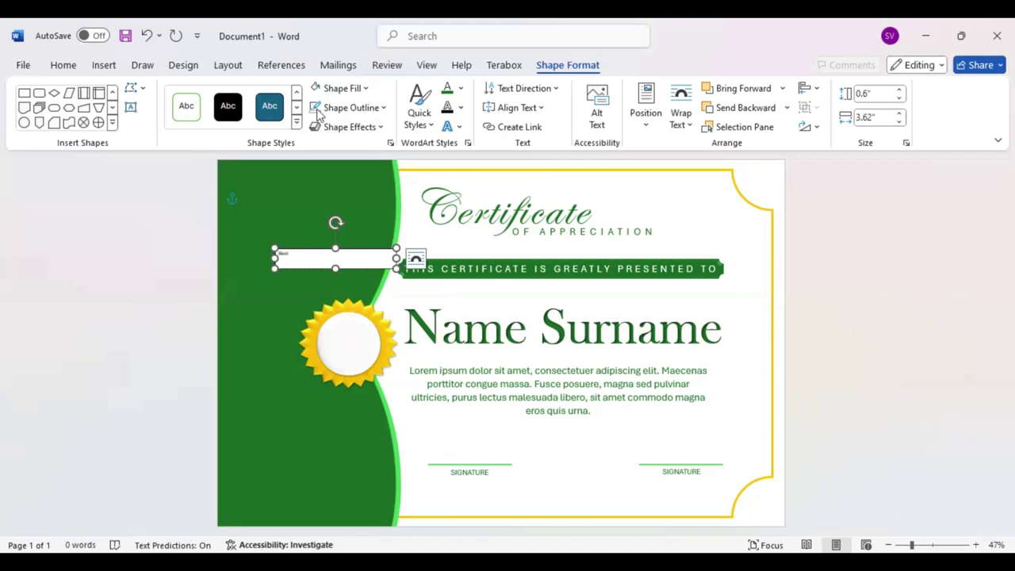
{"action": "key", "text": "ctrl+a"}
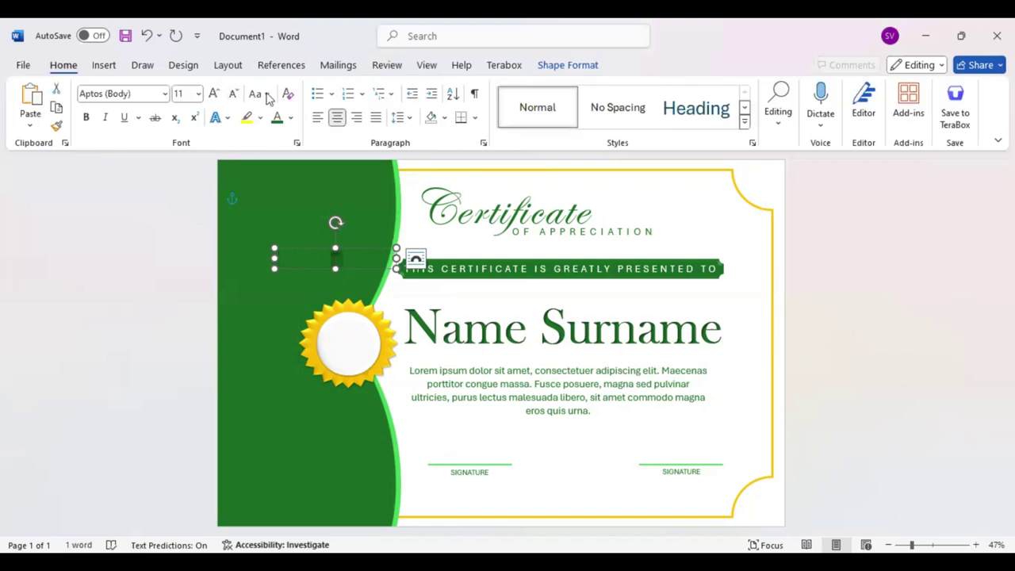
{"action": "key", "text": "ctrl+b"}
{"action": "left_click", "coordinate": [214, 94]}
{"action": "left_click", "coordinate": [214, 94]}
{"action": "left_click", "coordinate": [214, 94]}
{"action": "left_click", "coordinate": [214, 94]}
{"action": "left_click", "coordinate": [214, 94]}
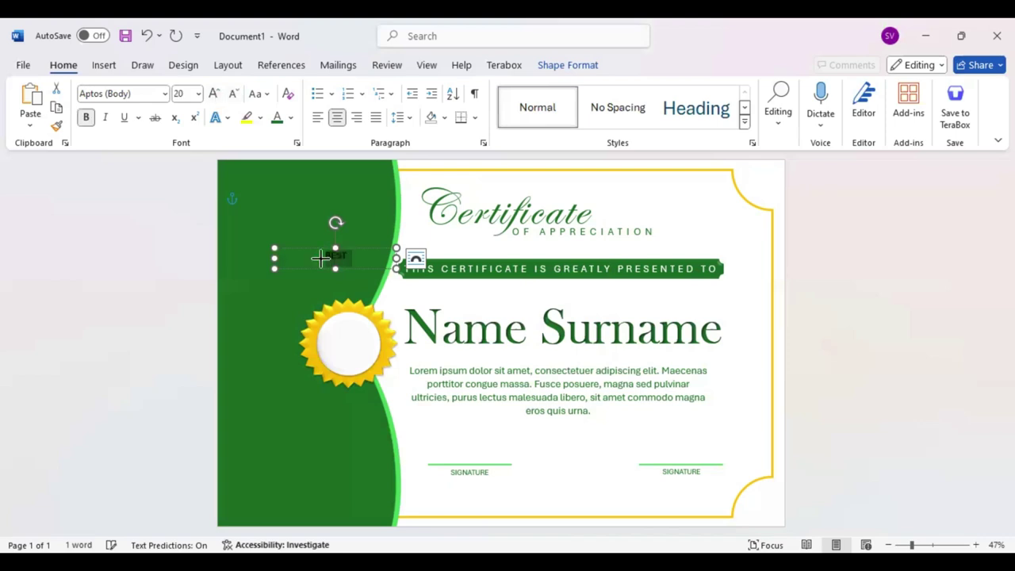
{"action": "left_click_drag", "start_coordinate": [303, 275], "coordinate": [349, 333]}
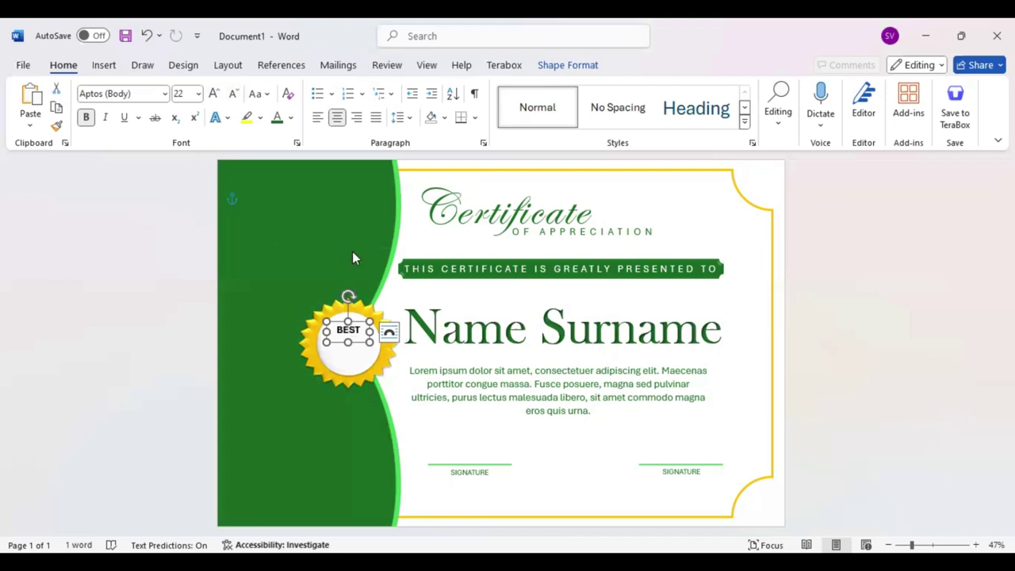
- Reposition the BEST AWARD text inside the seal's centre circle
{"action": "key", "text": "ctrl+z"}
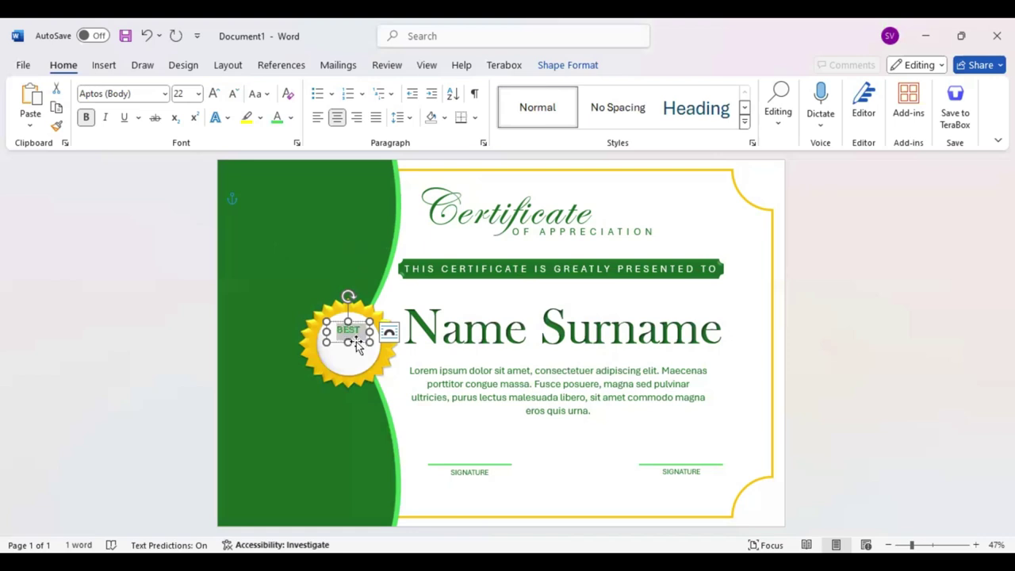
{"action": "mouse_move", "coordinate": [356, 344]}
{"action": "left_mouse_down"}
{"action": "mouse_move", "coordinate": [348, 355]}
{"action": "mouse_move", "coordinate": [345, 346]}
{"action": "left_mouse_up"}
{"action": "type", "text": "AWAR"}
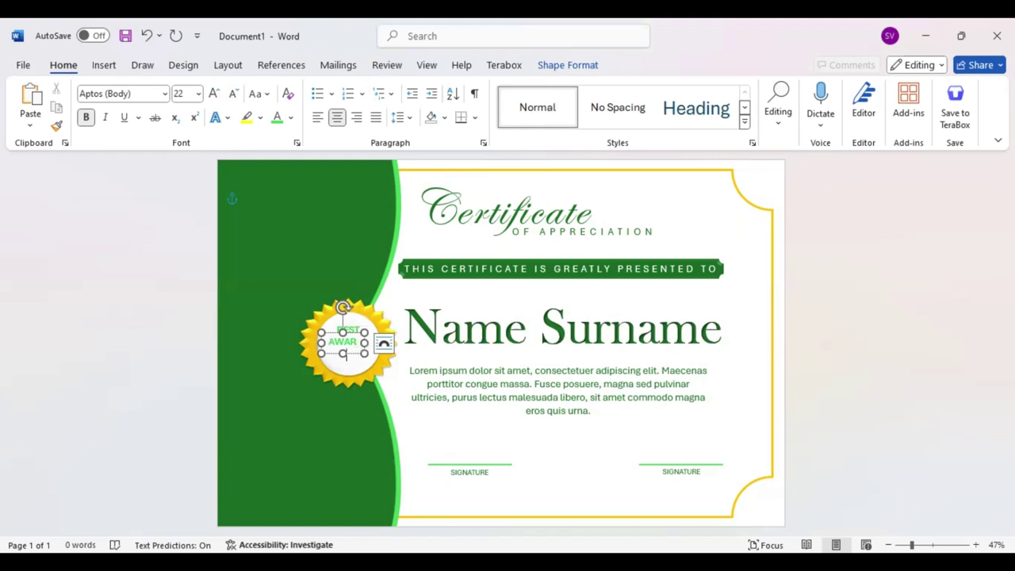
{"action": "double_click", "coordinate": [347, 354]}
{"action": "left_click_drag", "start_coordinate": [352, 356], "coordinate": [355, 363]}
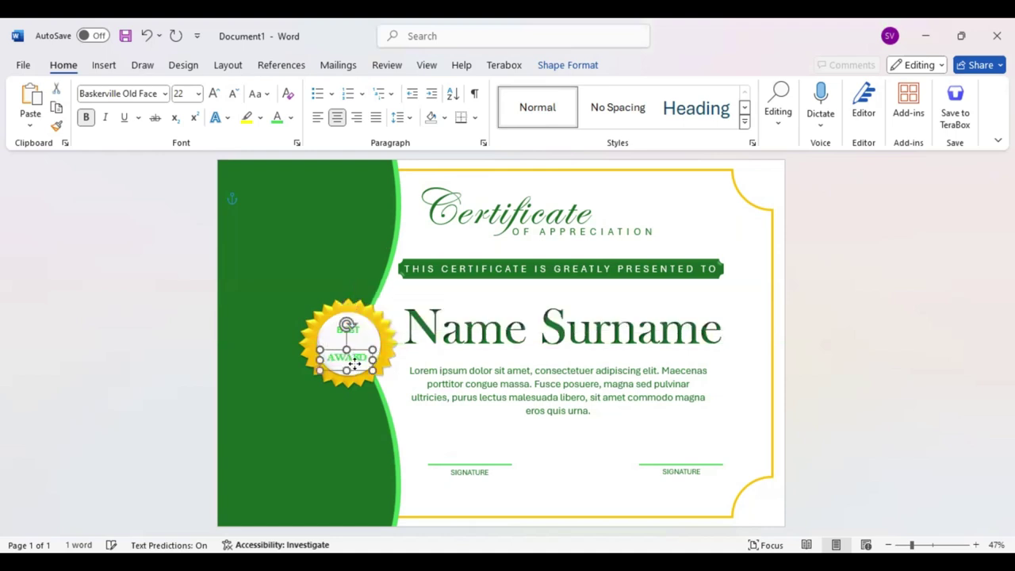
{"action": "double_click", "coordinate": [346, 343]}
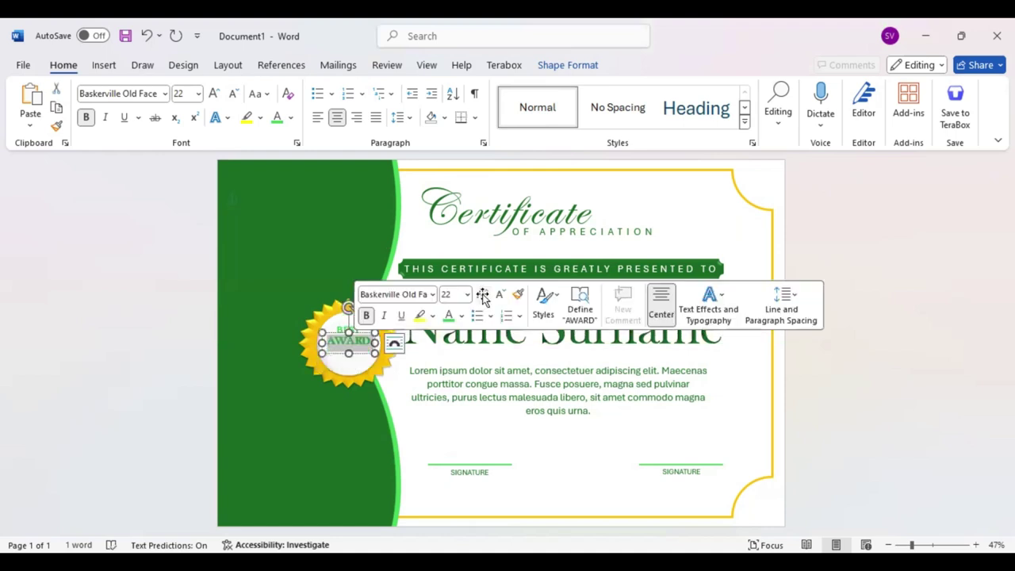
{"action": "left_click", "coordinate": [356, 359]}
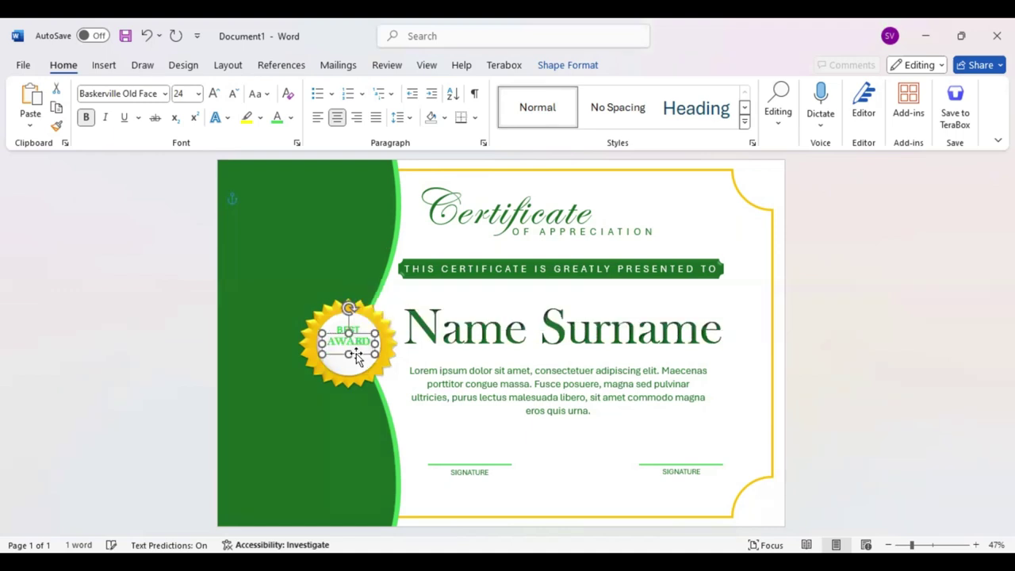
{"action": "left_click_drag", "start_coordinate": [357, 358], "coordinate": [357, 365]}
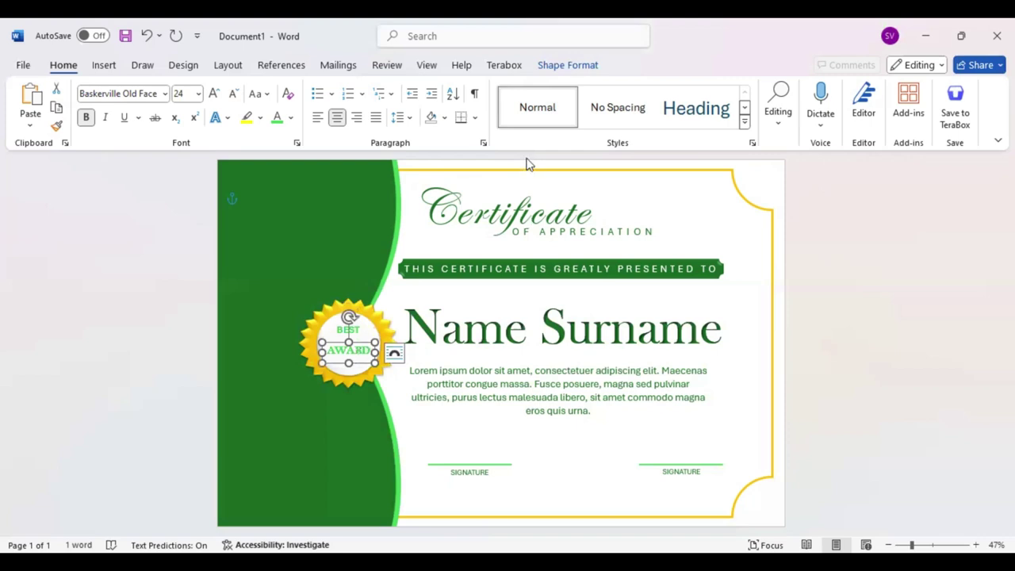
- Colour AWARD dark green, make BEST 24 pt yellow, and lower the text to the seal centre
{"action": "left_click", "coordinate": [361, 347]}
{"action": "double_click", "coordinate": [358, 329]}
{"action": "left_click", "coordinate": [483, 284]}
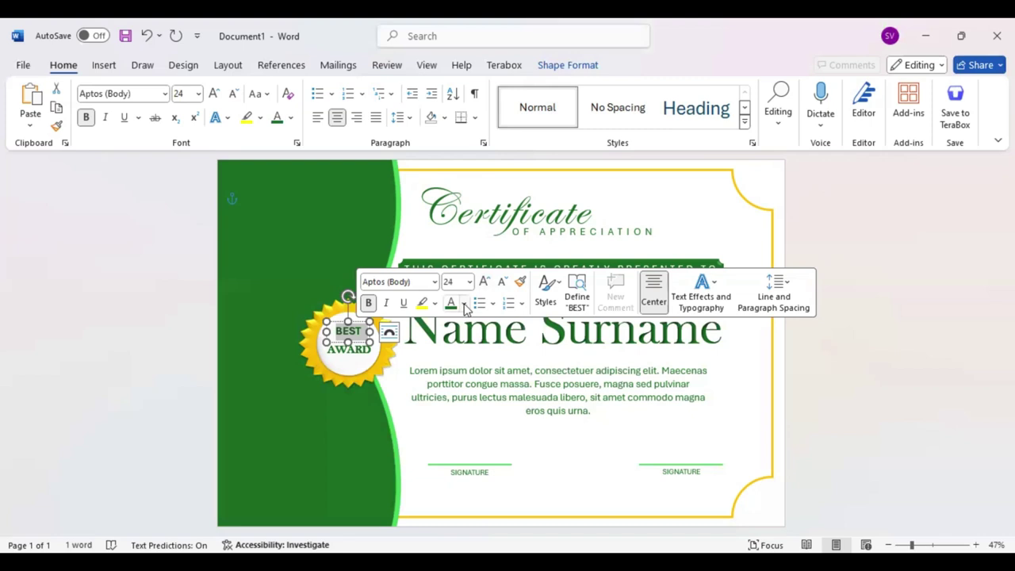
{"action": "left_click", "coordinate": [357, 347]}
{"action": "left_click_drag", "start_coordinate": [358, 346], "coordinate": [359, 349]}
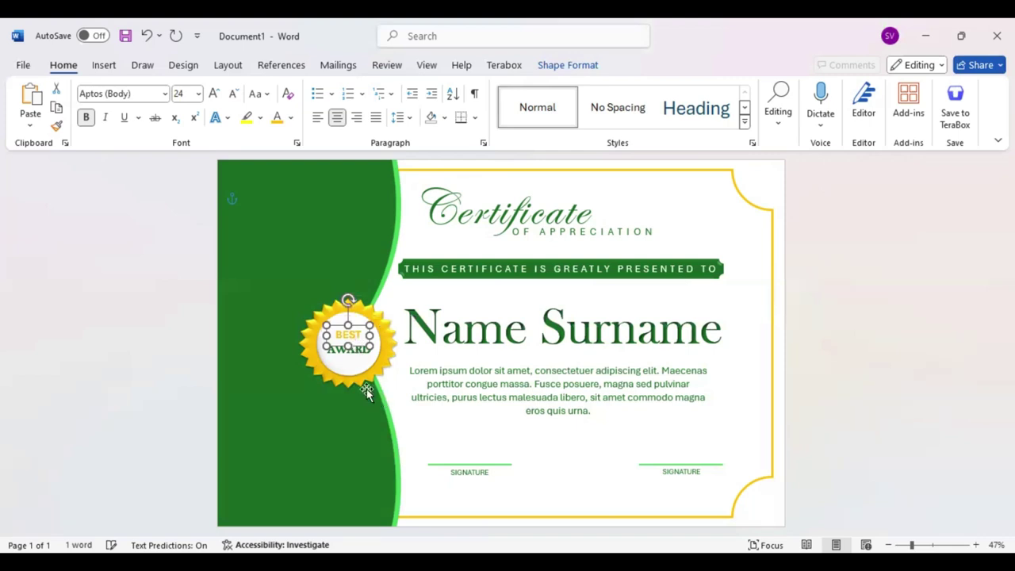